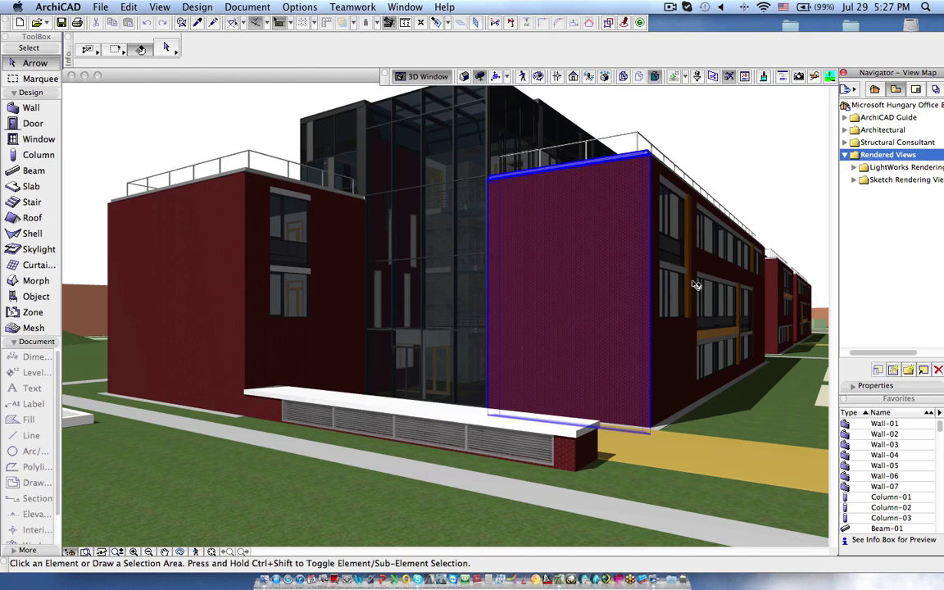
- Deselect the wall and start saving the Generic Perspective 3D view from the Navigator
click(713, 138)
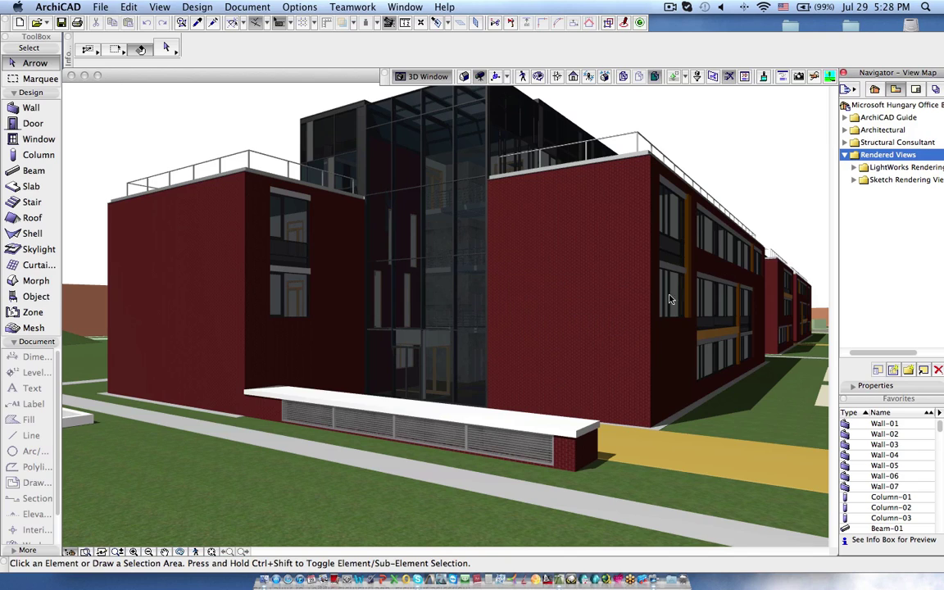
click(895, 371)
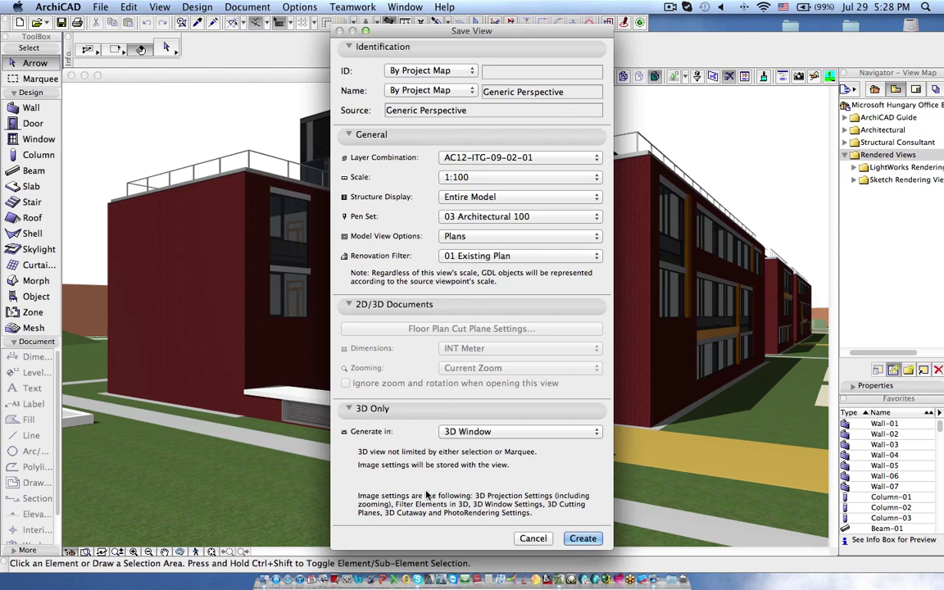
- Check the Generate in options and keep it set to 3D Window
click(470, 434)
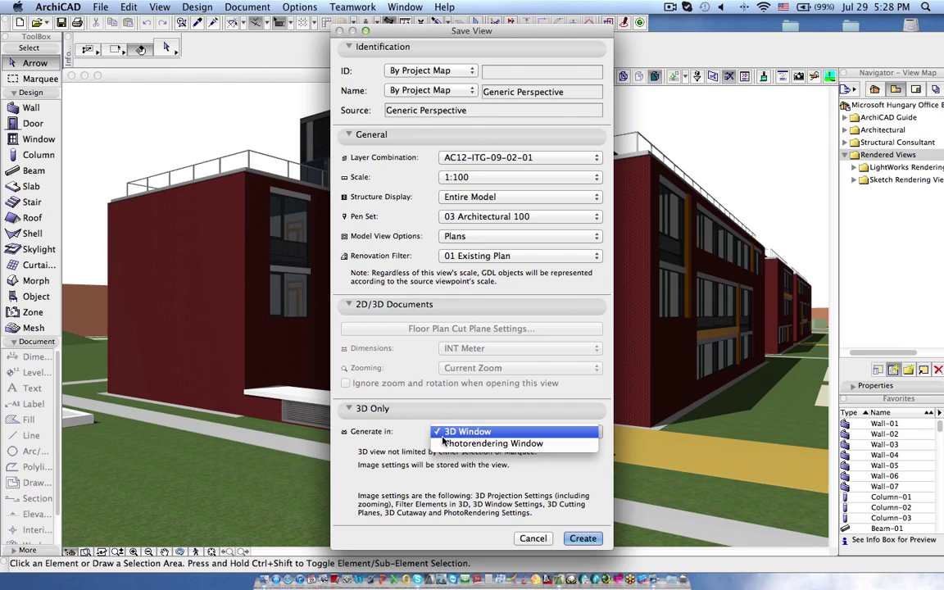
click(463, 432)
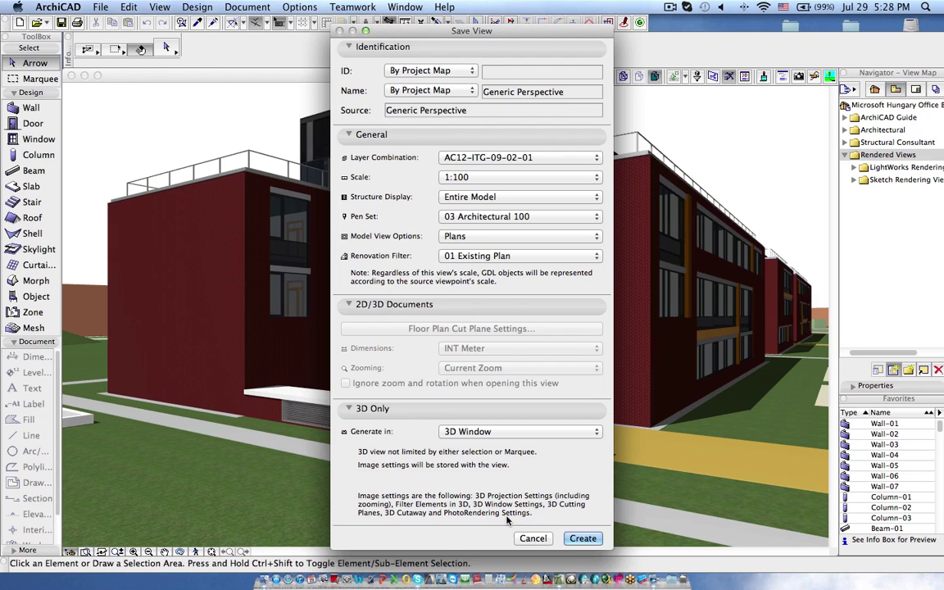
- Cancel Save View, then set PhotoRendering size to 640 × 480 without keeping window proportions
click(533, 538)
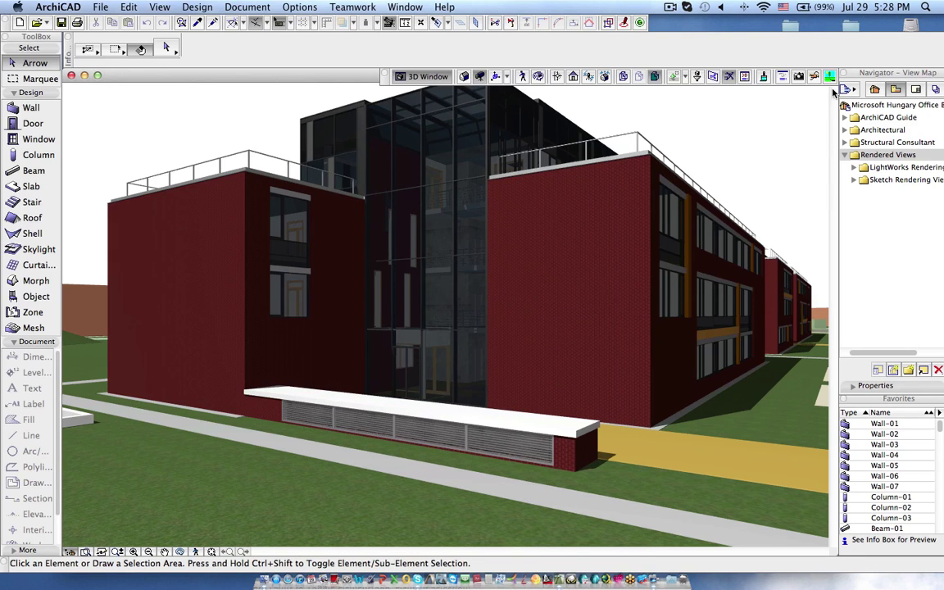
click(780, 78)
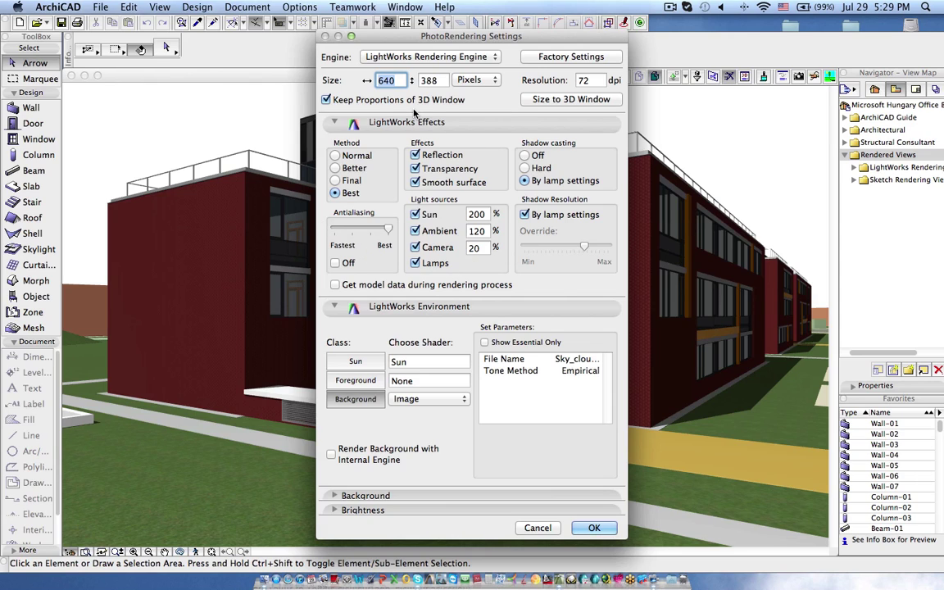
click(326, 99)
key(Tab)
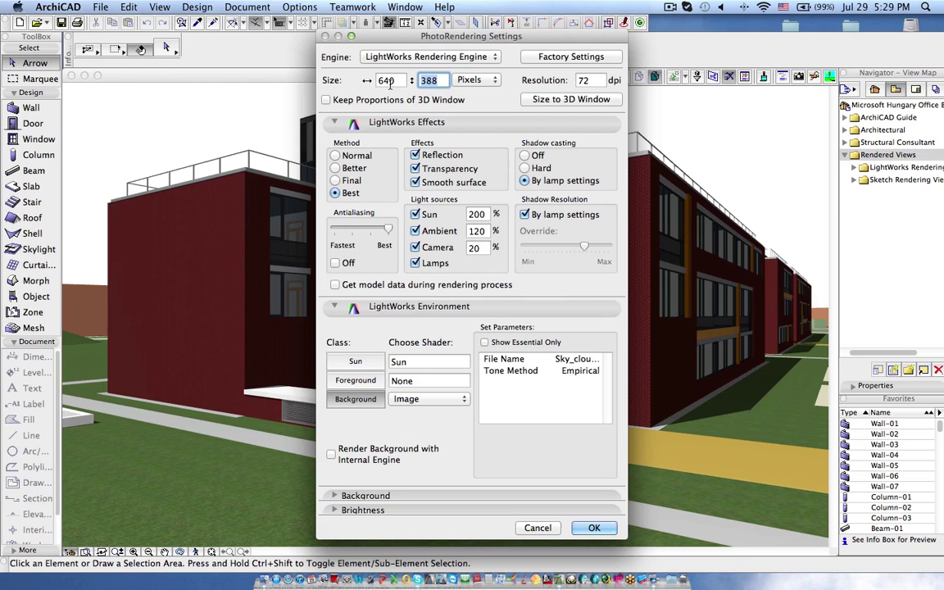
text(43280)
key(BackSpace)
key(BackSpace)
key(BackSpace)
key(BackSpace)
key(BackSpace)
text(480)
click(594, 527)
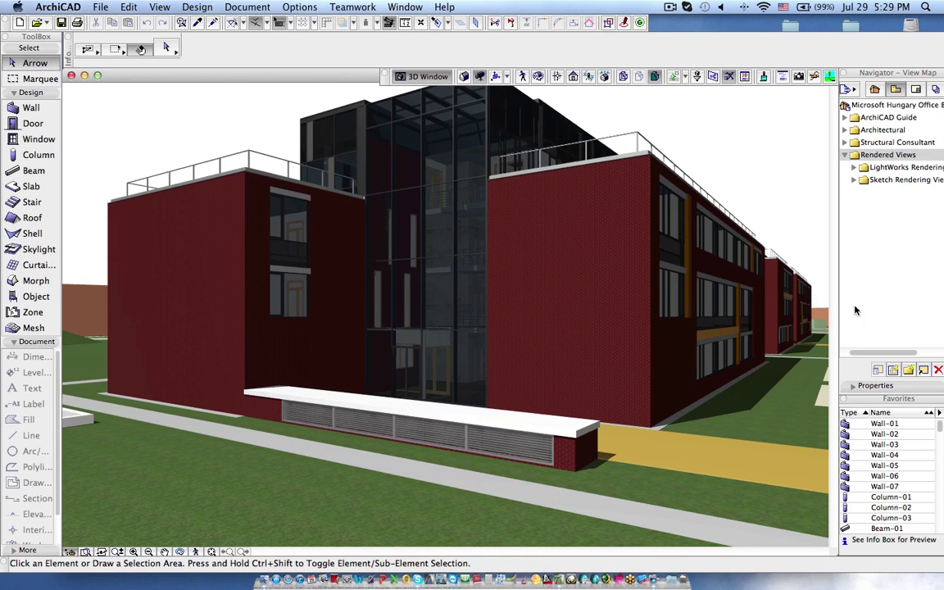
- Start saving the view, generating in the Photorendering Window with a custom name
click(894, 370)
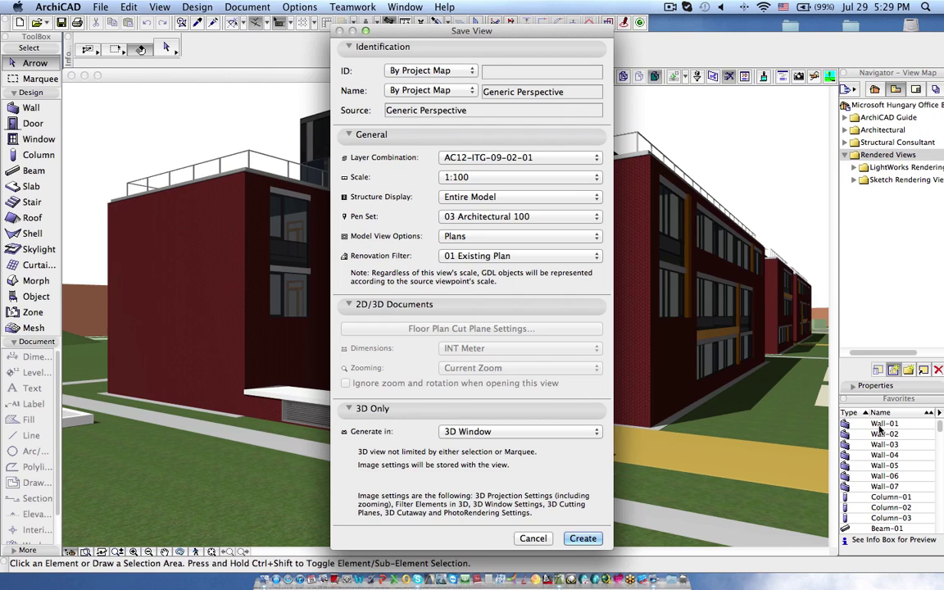
click(521, 431)
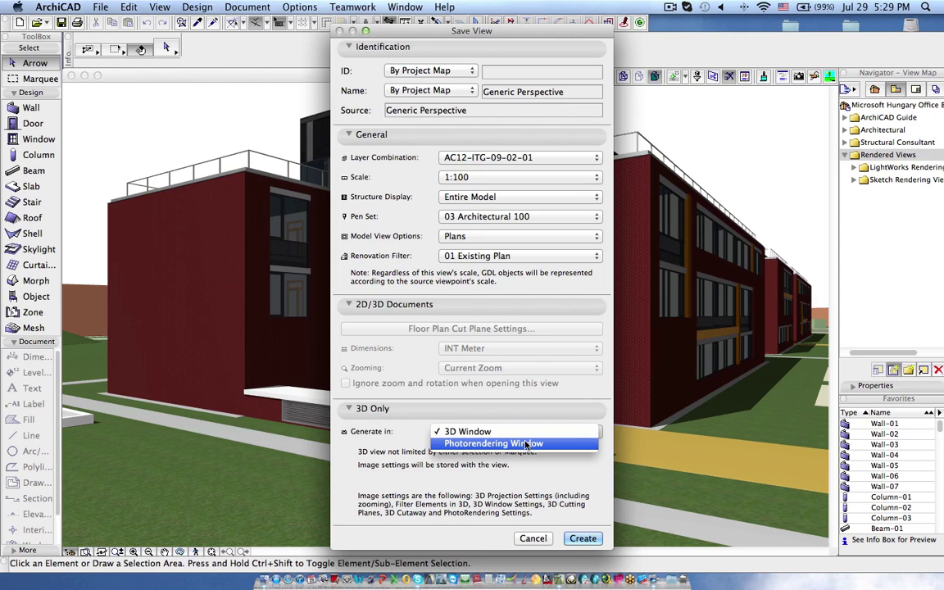
click(528, 442)
click(431, 90)
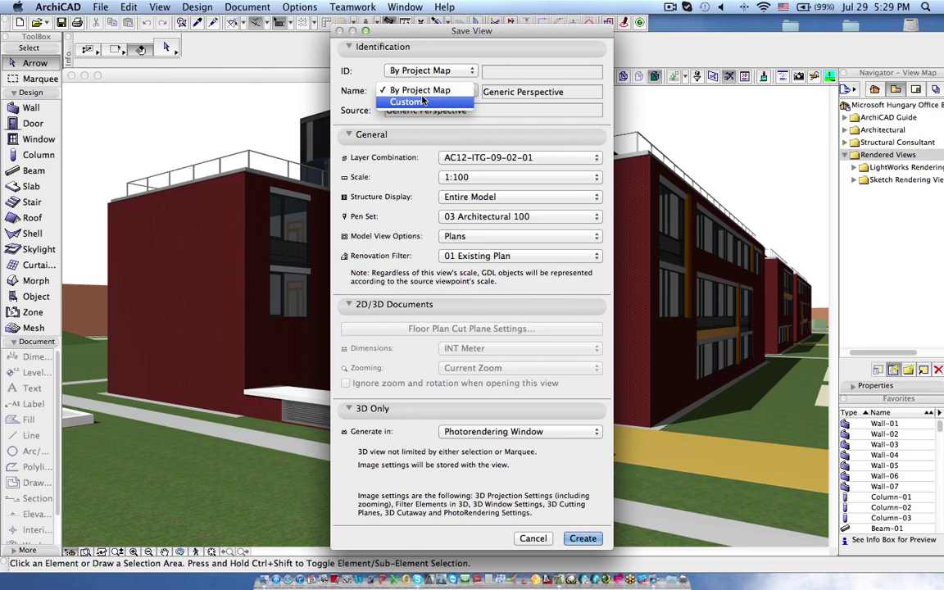
click(414, 101)
- Name the view 'Lightwork Render' and create it, then stop the render and close its window
click(579, 91)
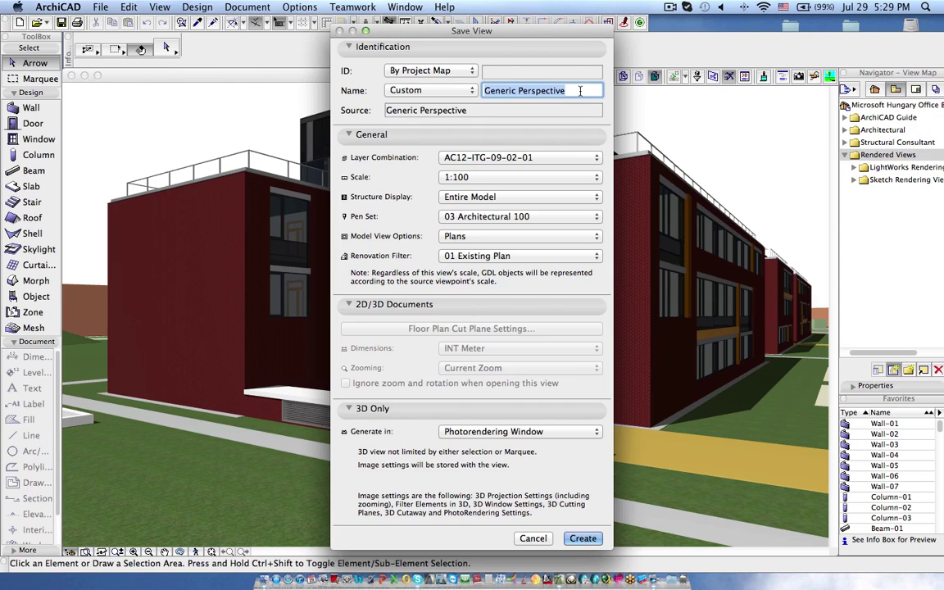
text(Light )
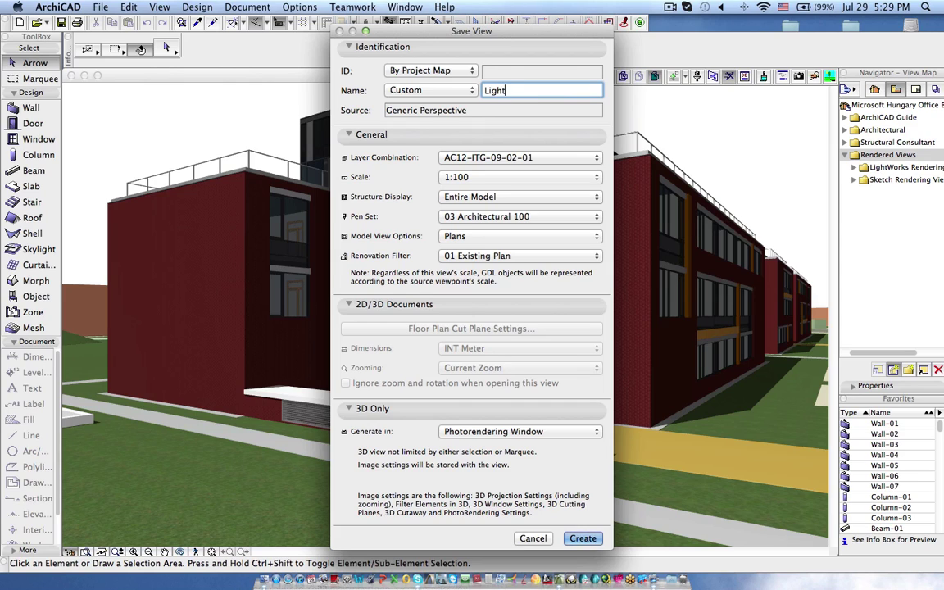
text(work Render)
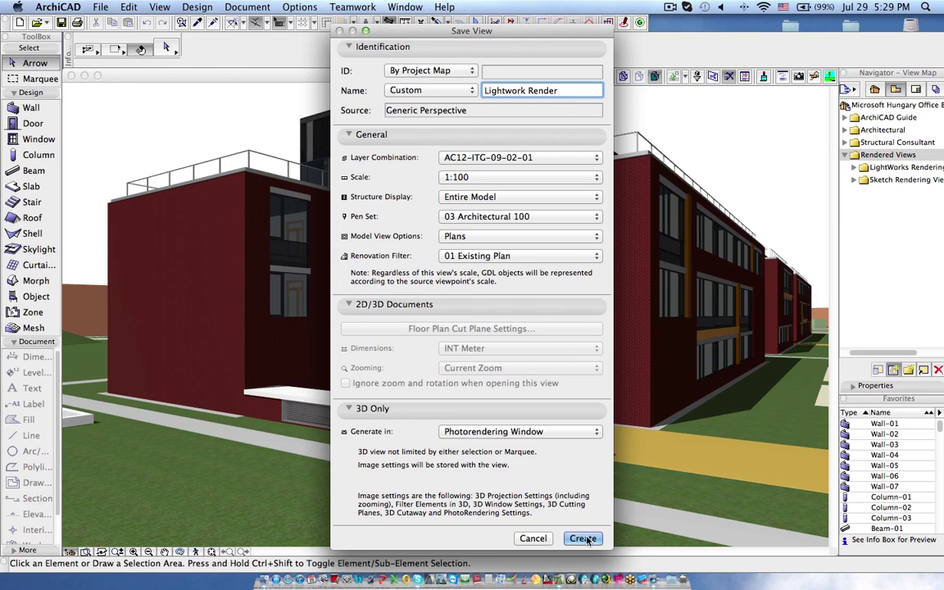
key(Return)
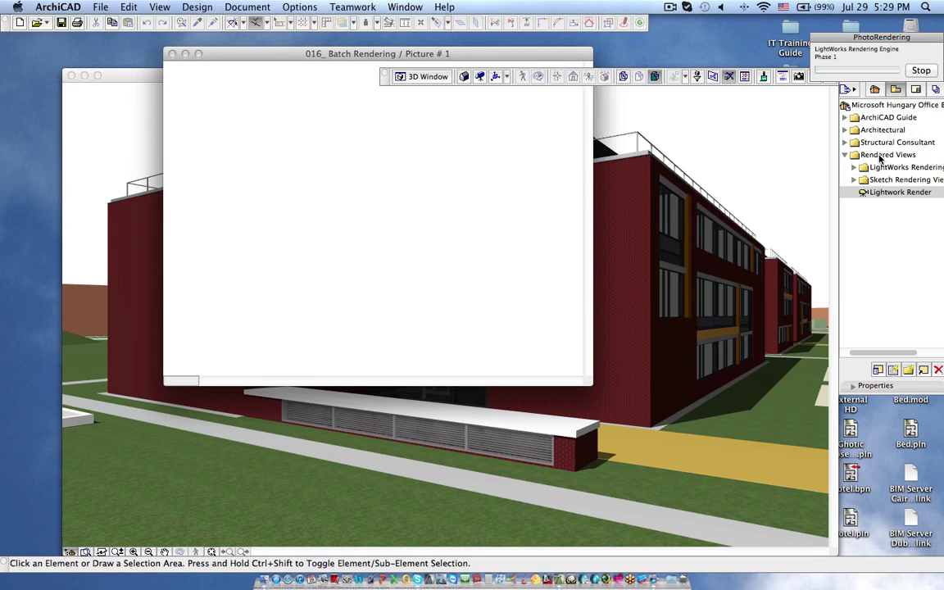
click(920, 70)
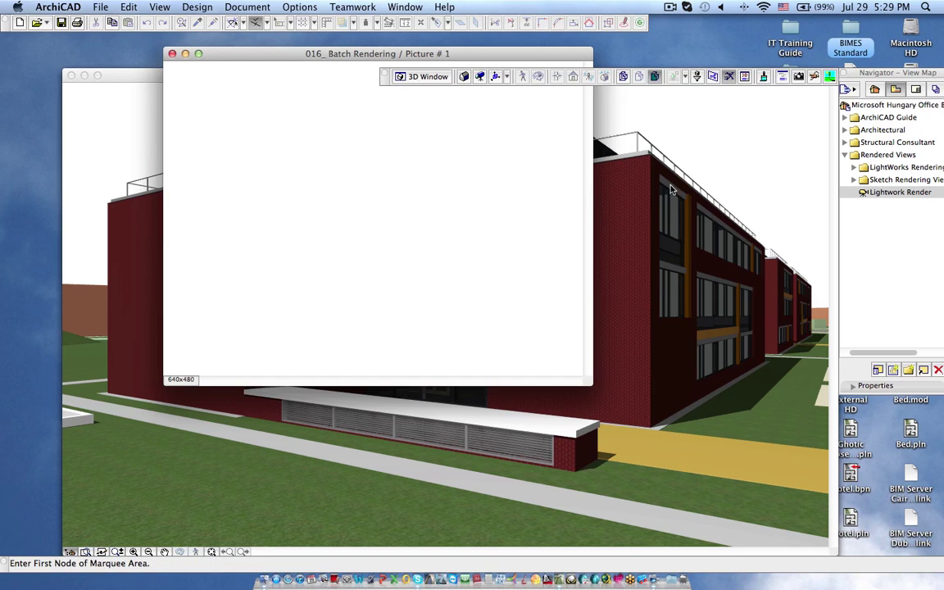
click(172, 54)
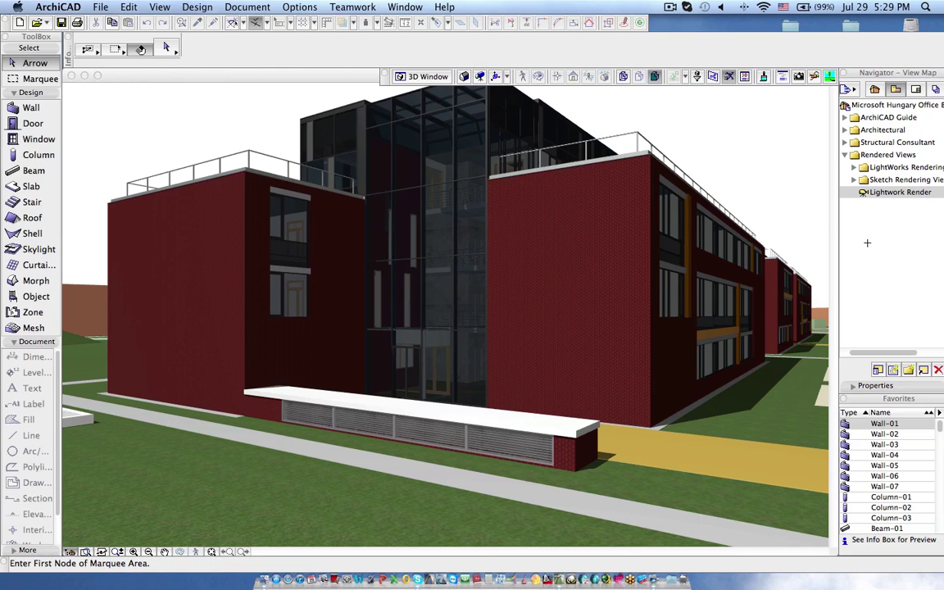
- Inspect the Lightwork Render view's properties, then deselect it
click(902, 194)
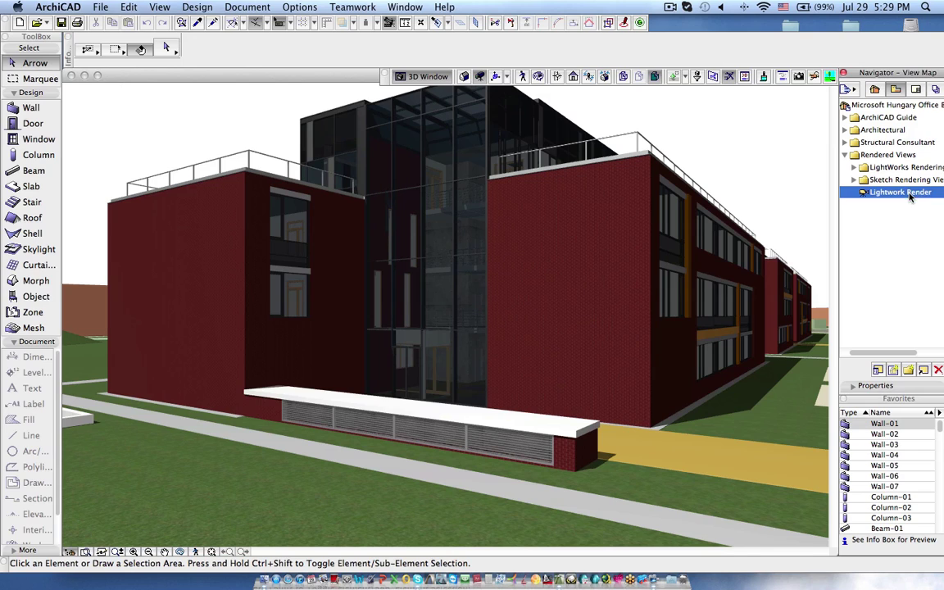
click(894, 386)
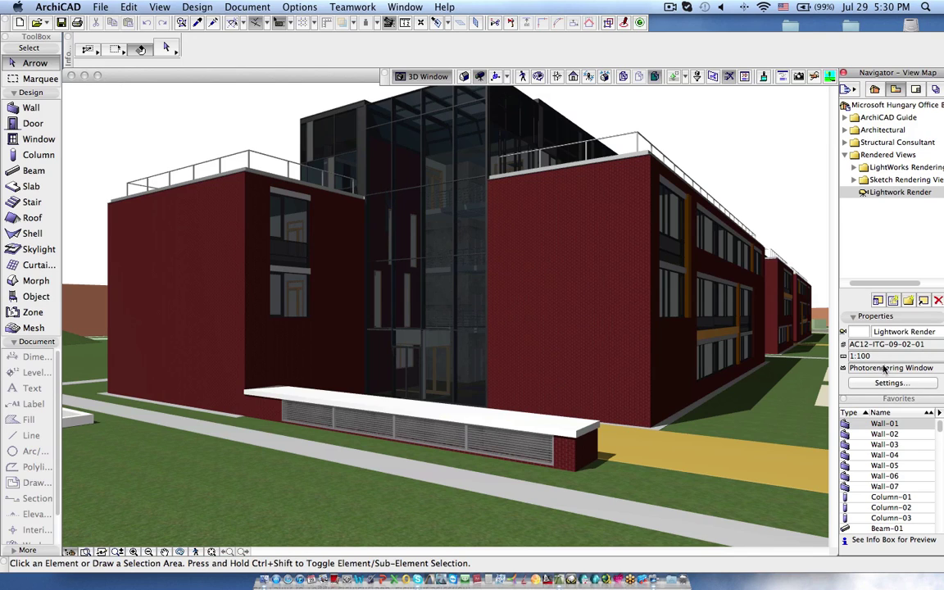
click(900, 241)
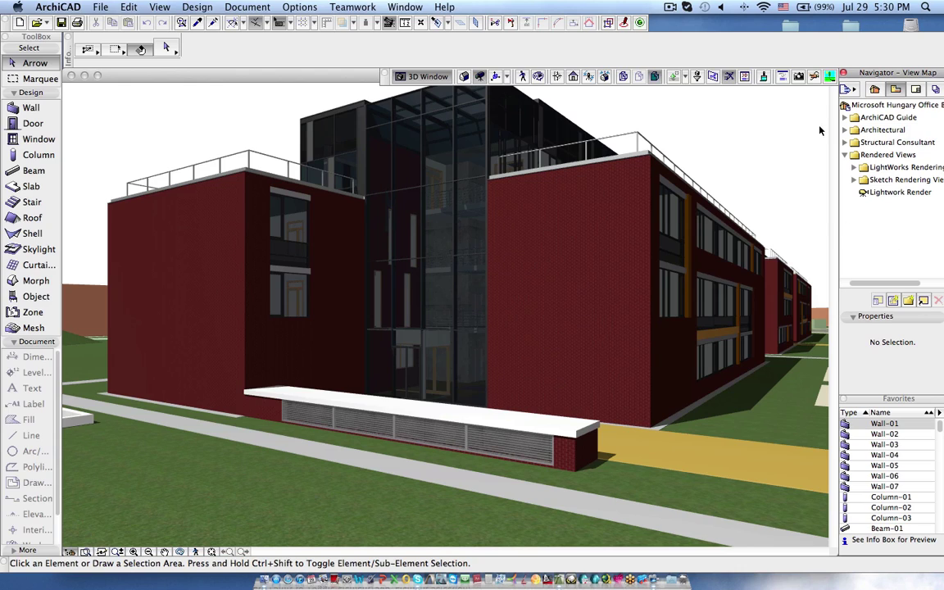
- Switch the PhotoRendering engine to Sketch with the Koh_I_Noor style, checking Background options
click(705, 77)
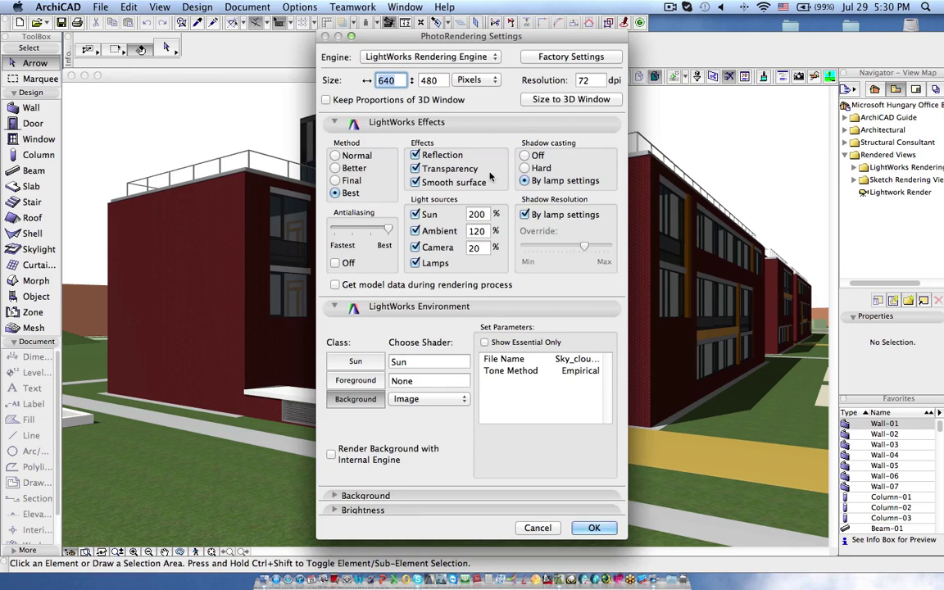
click(415, 57)
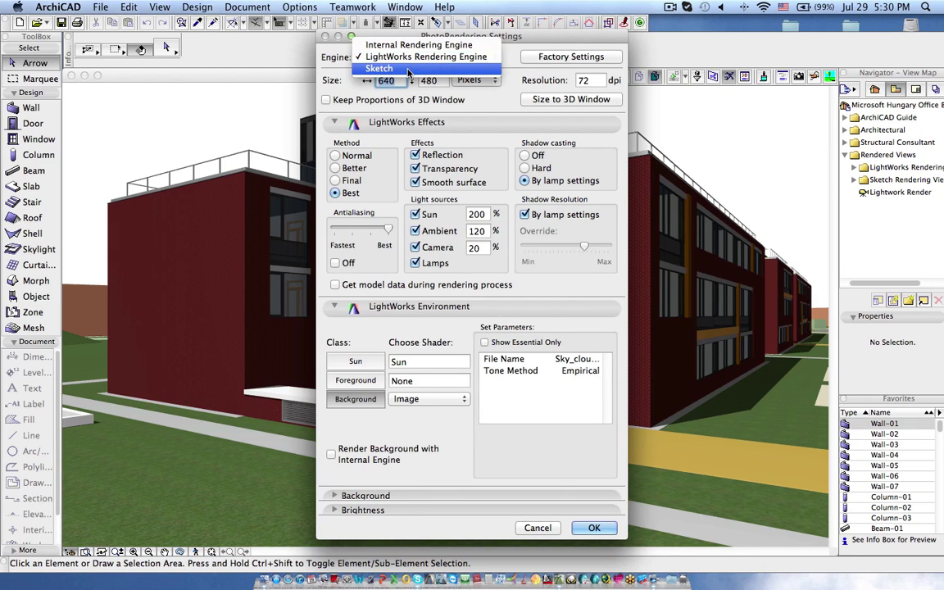
click(344, 69)
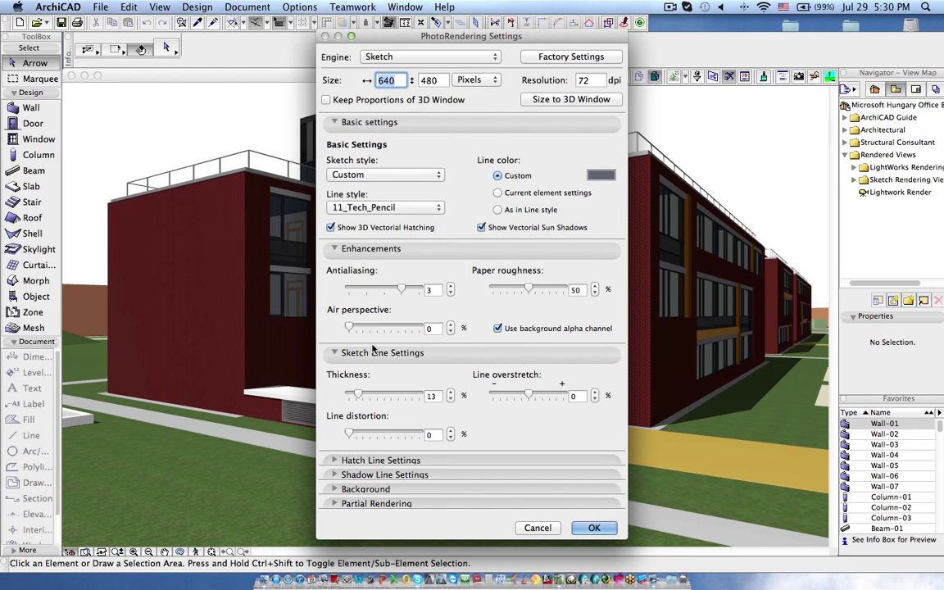
click(394, 176)
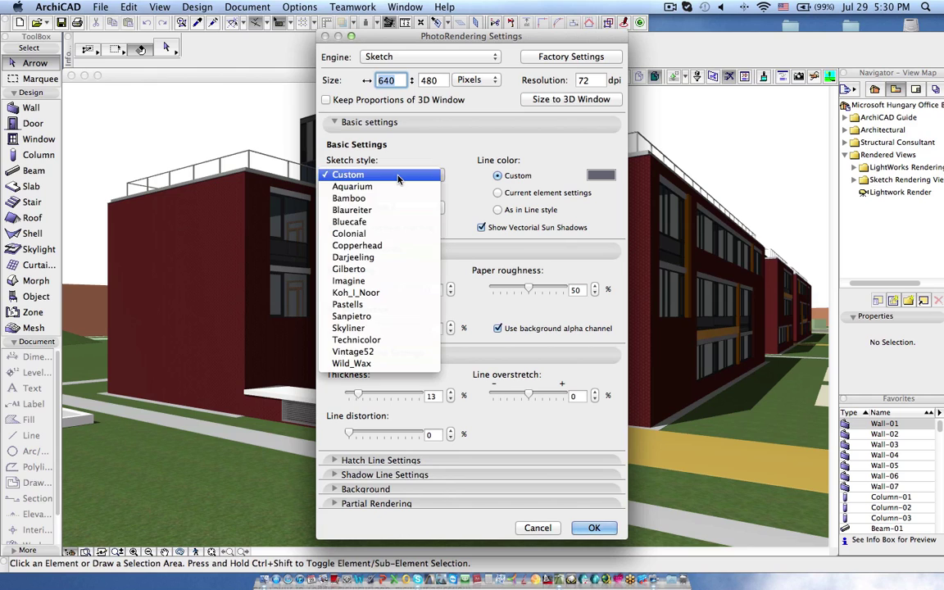
click(397, 295)
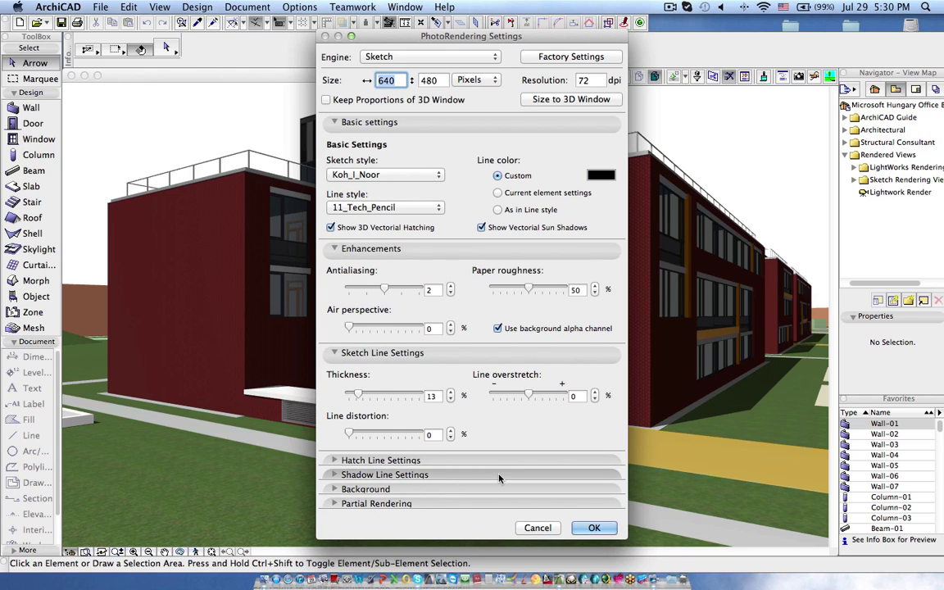
click(419, 489)
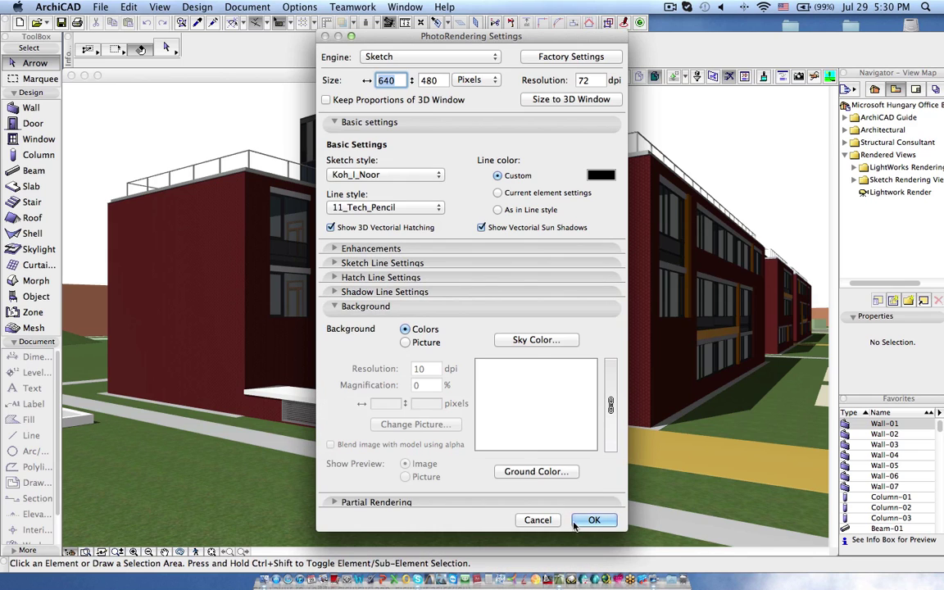
click(592, 522)
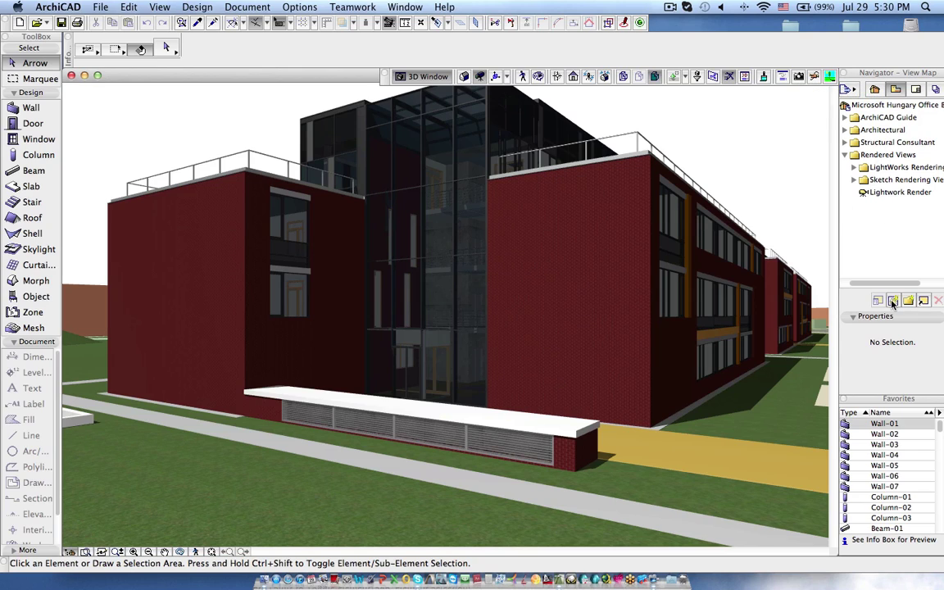
- Save a 'Sketch Render' view in Rendered Views generating in the Photorendering Window, then stop the render
click(890, 156)
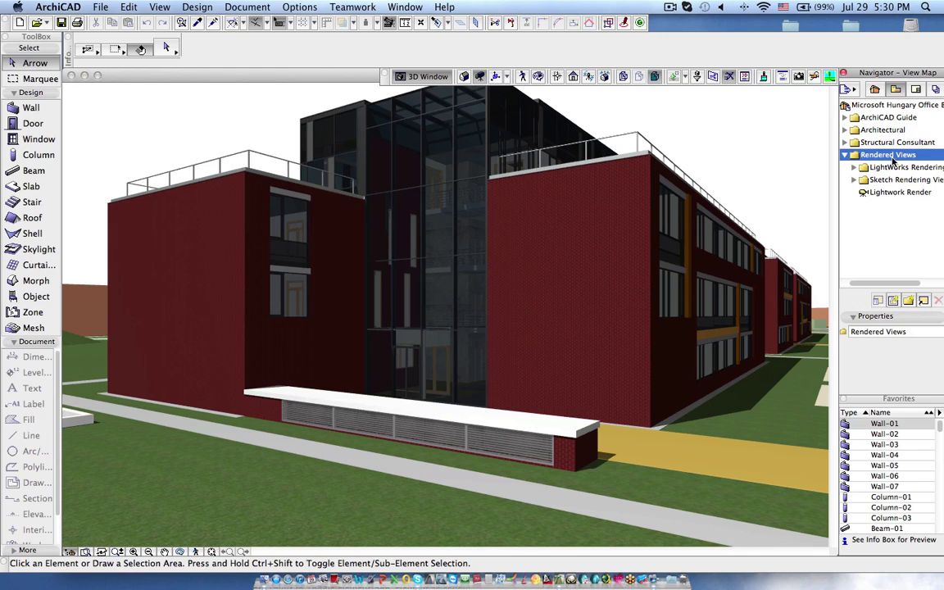
click(892, 300)
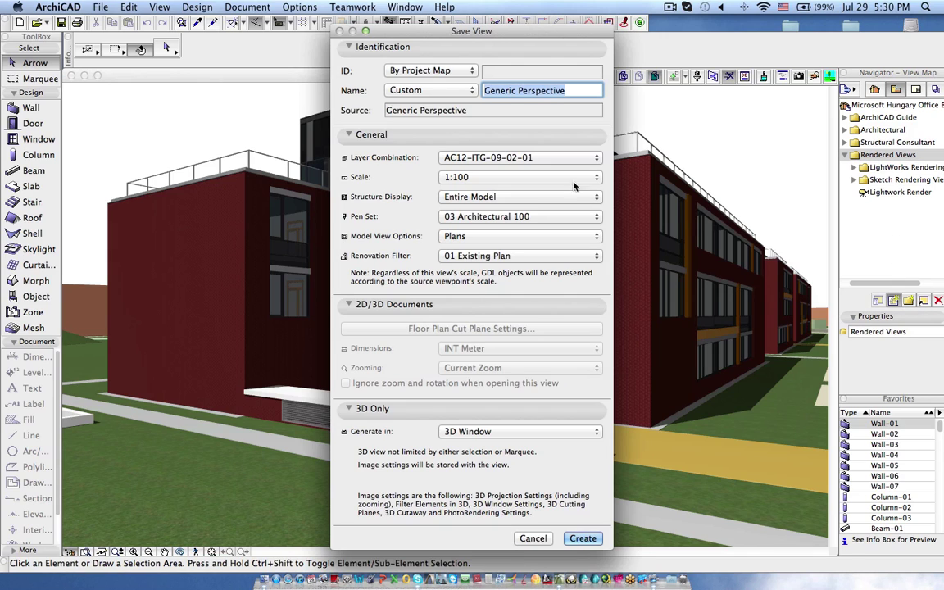
text(S)
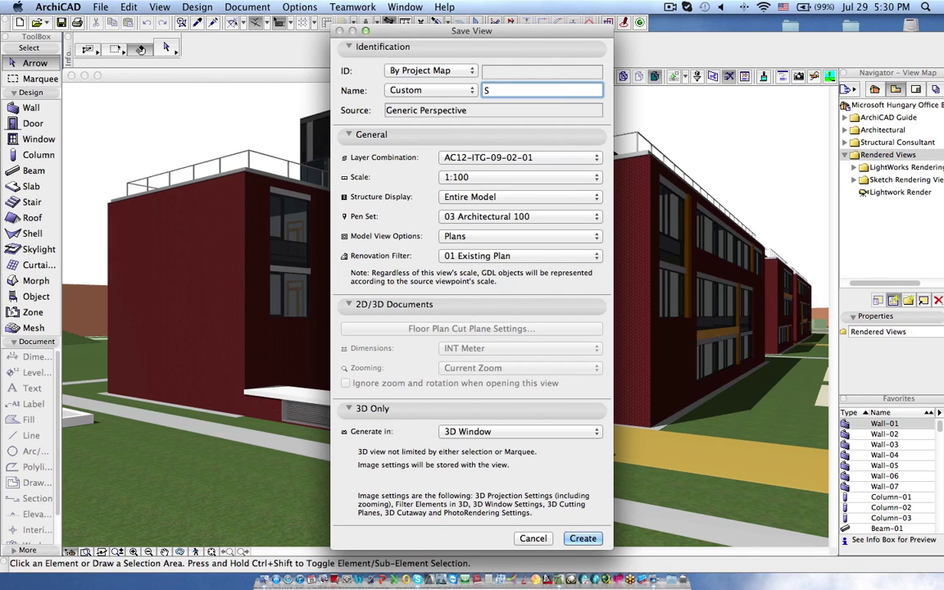
text(ketch Render)
click(475, 431)
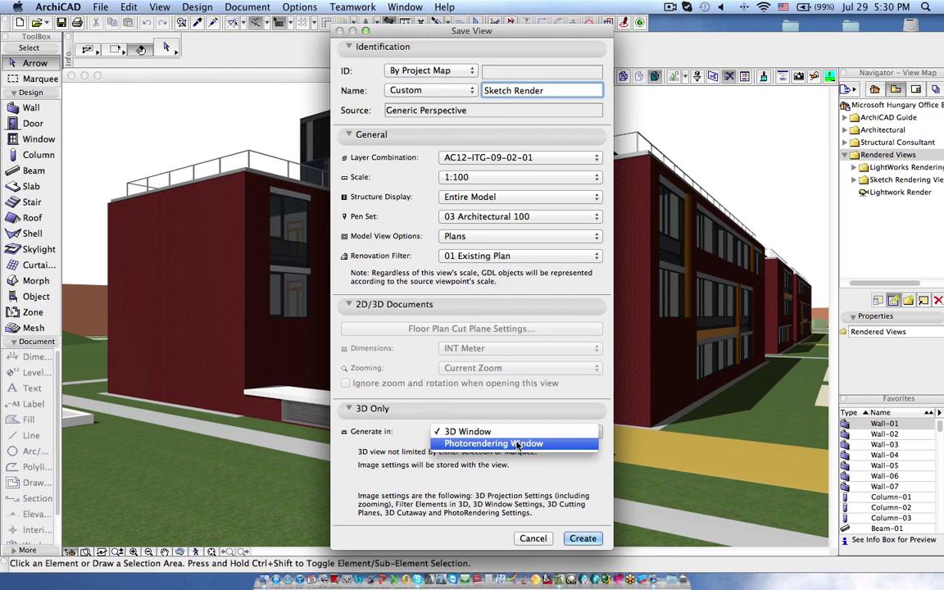
click(471, 399)
click(583, 538)
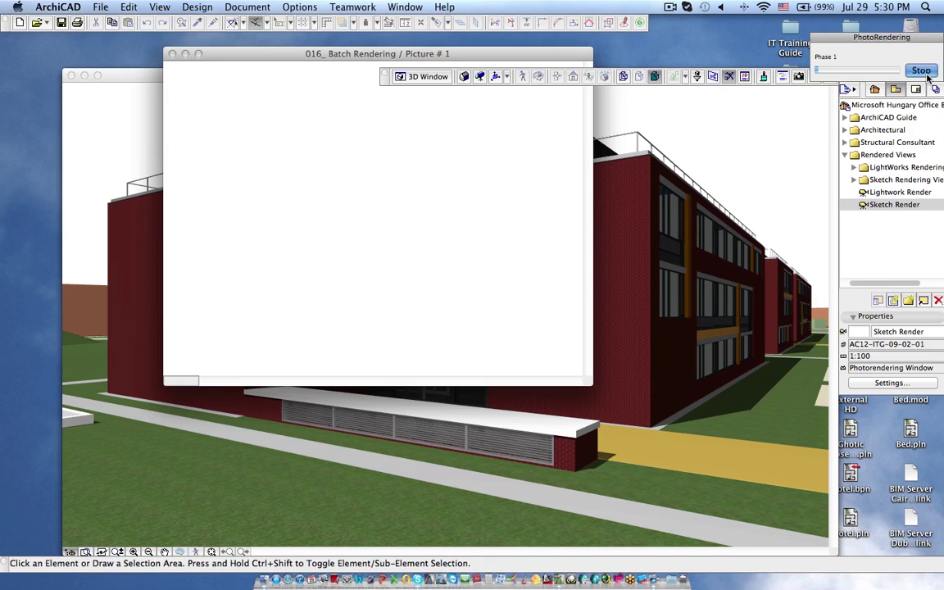
click(923, 72)
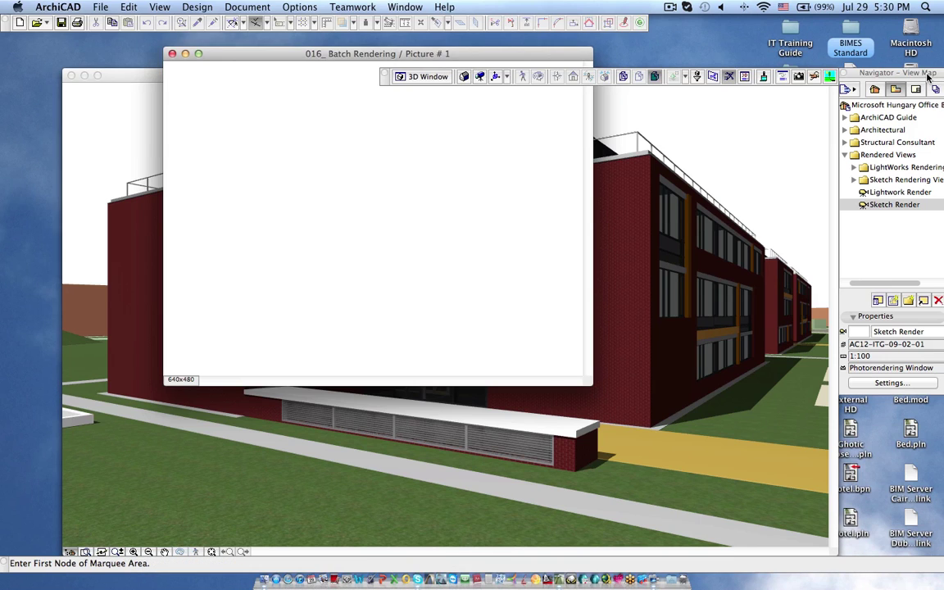
click(172, 54)
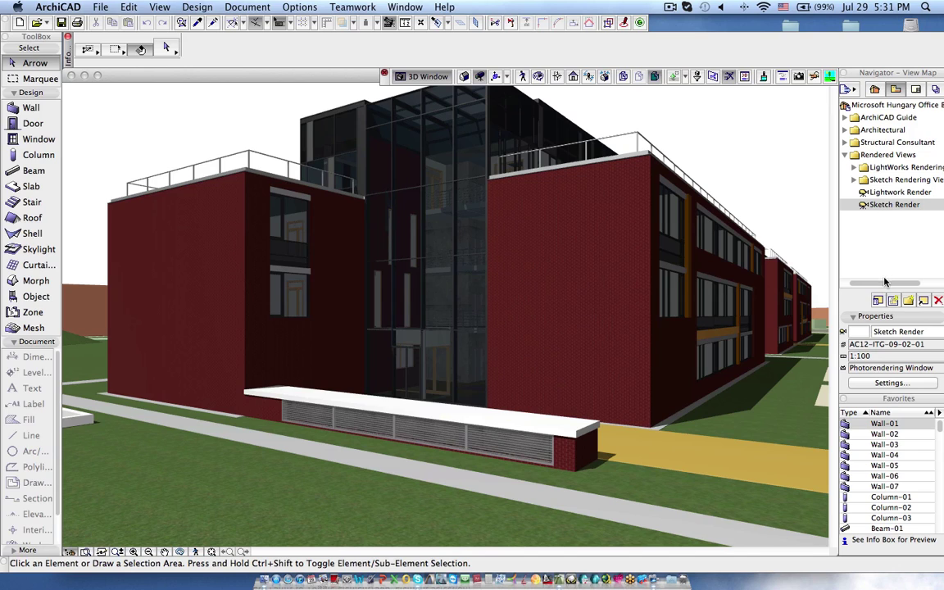
- Expand the LightWorks and Sketch Rendering Views folders in the Navigator
scroll(885, 282, right, 1)
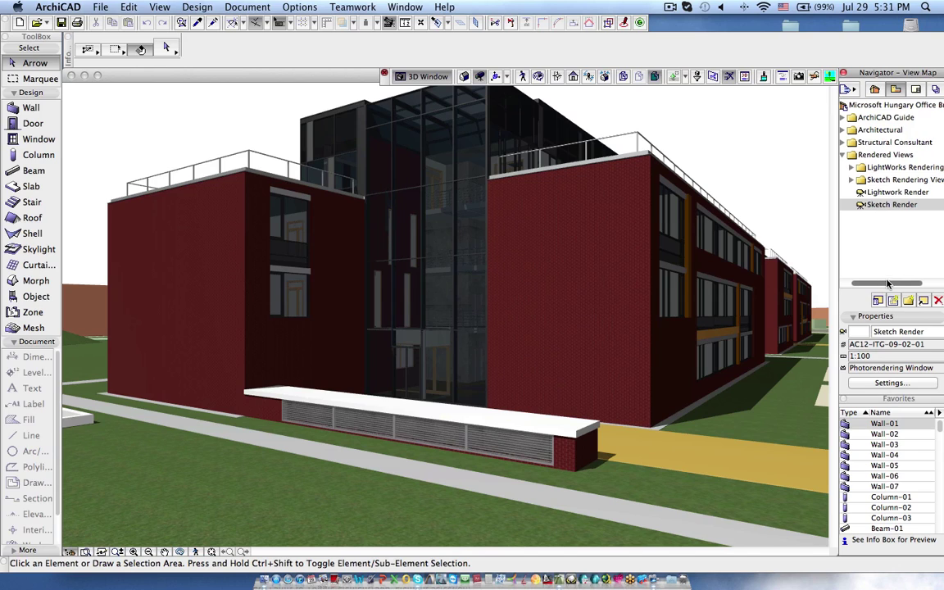
click(847, 168)
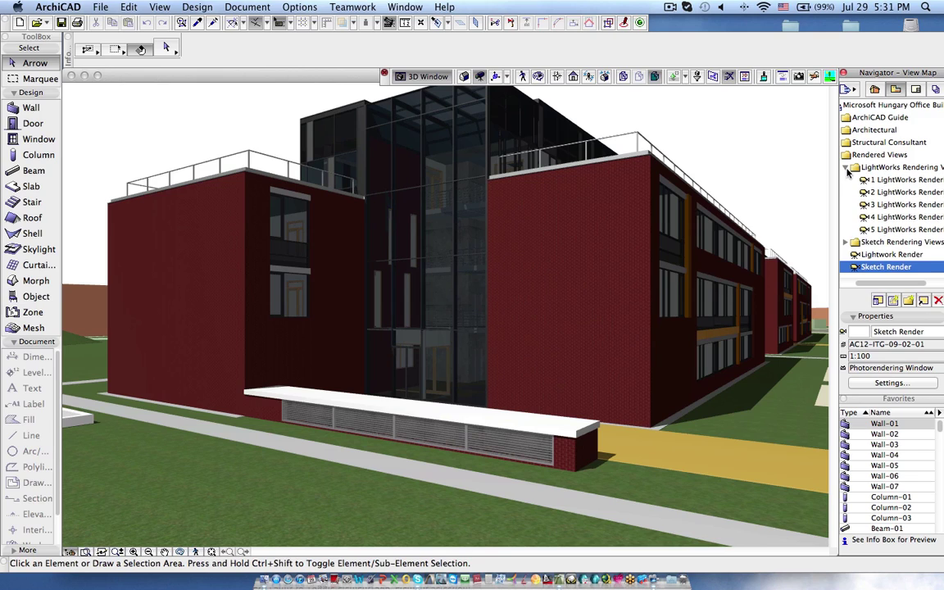
click(847, 245)
scroll(921, 221, down, 3)
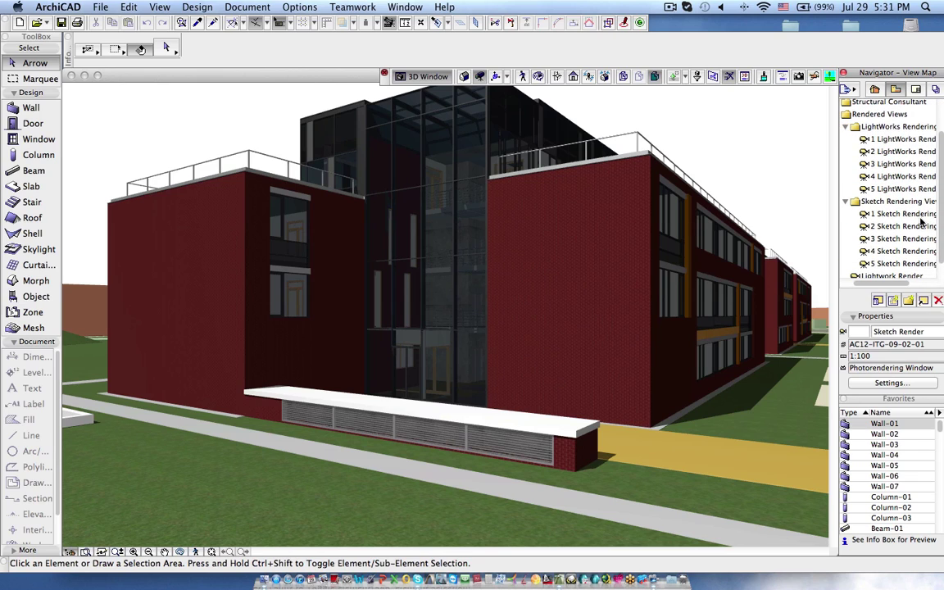
scroll(897, 286, right, 1)
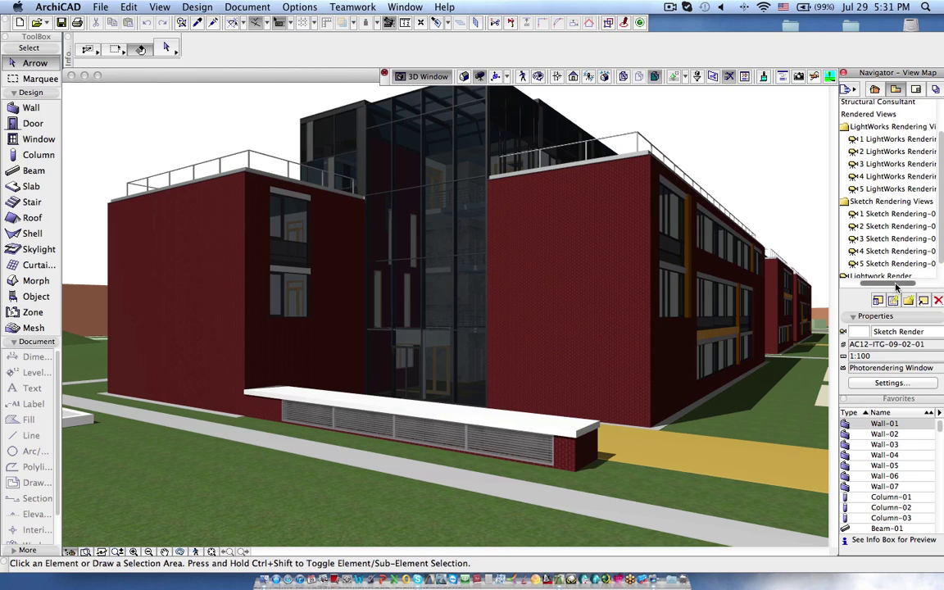
scroll(897, 286, right, 1)
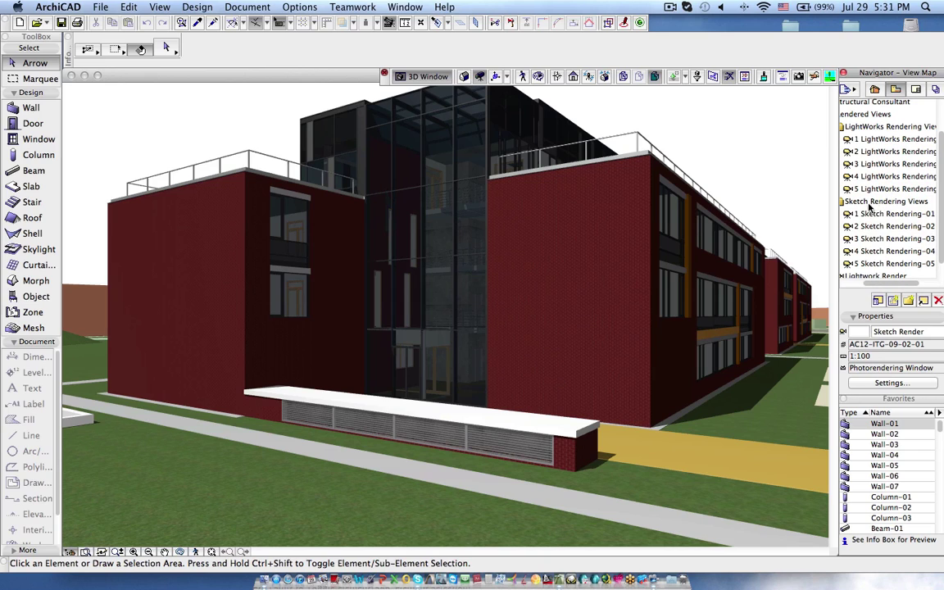
scroll(855, 278, left, 2)
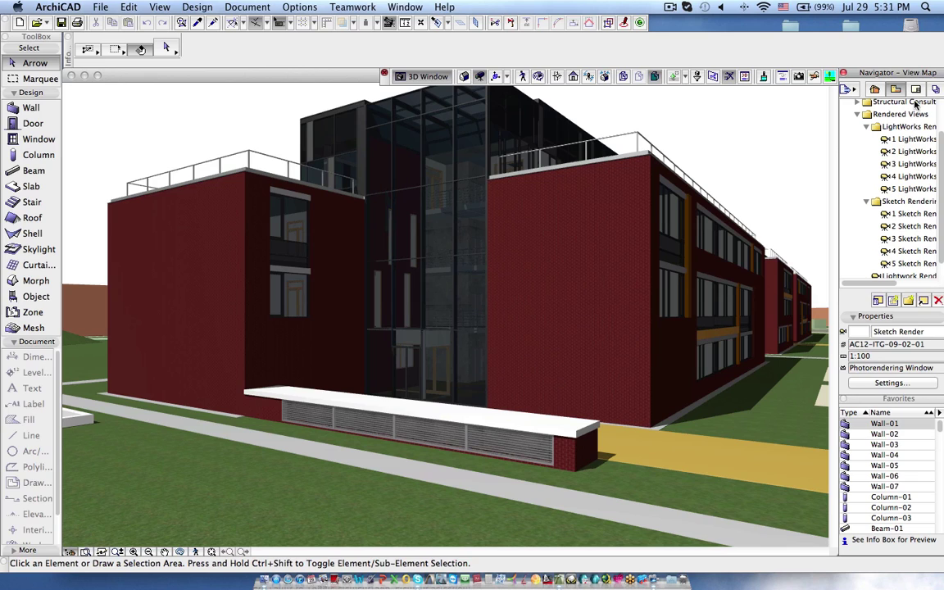
- Open the Organizer on the Batch Rendering set, widen it, and select Rendered Views
click(849, 89)
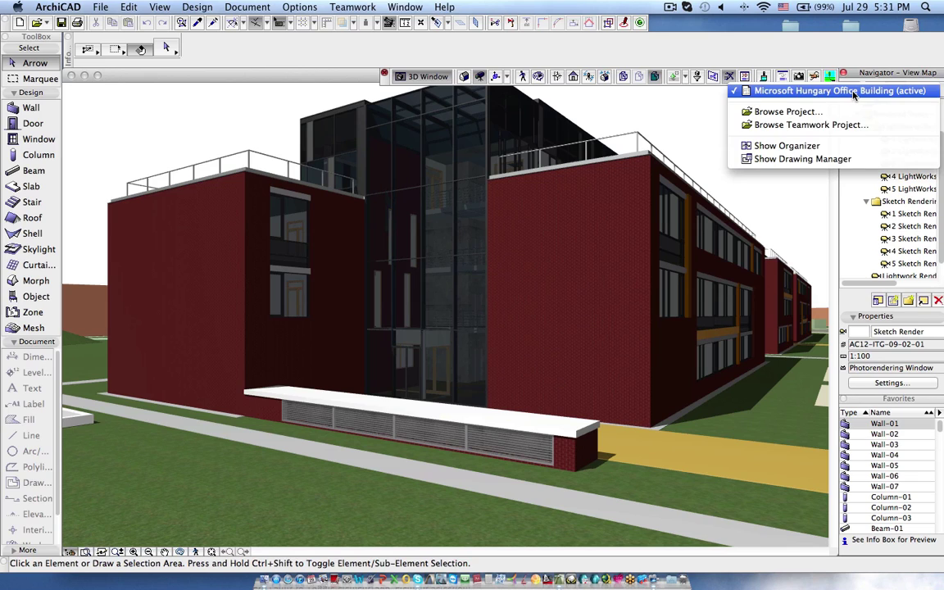
click(799, 149)
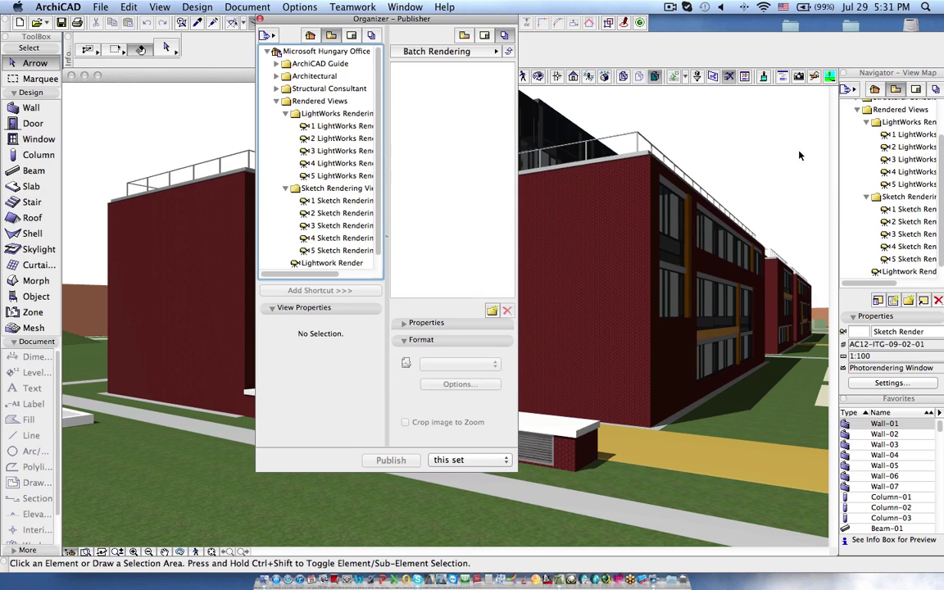
click(468, 153)
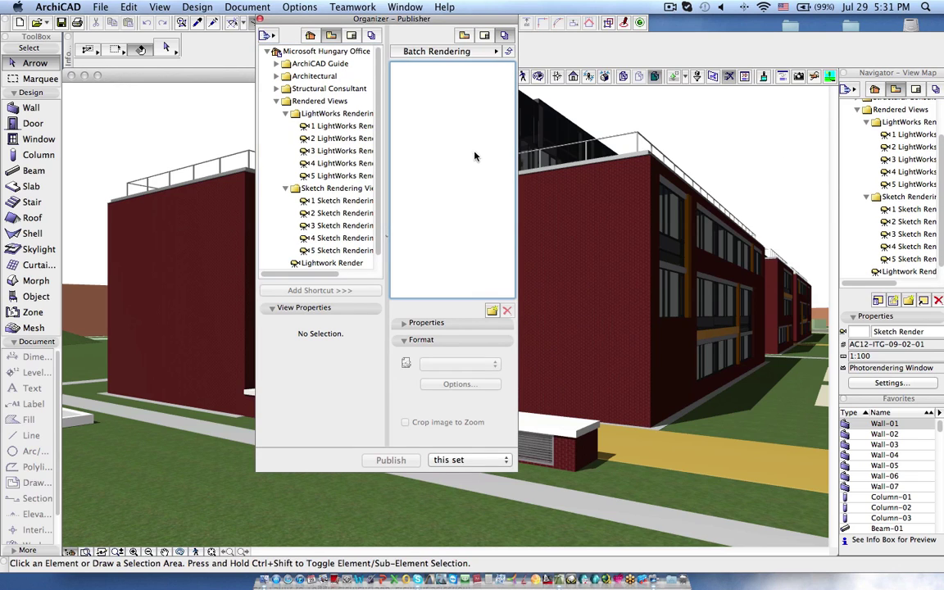
drag(518, 226, 572, 225)
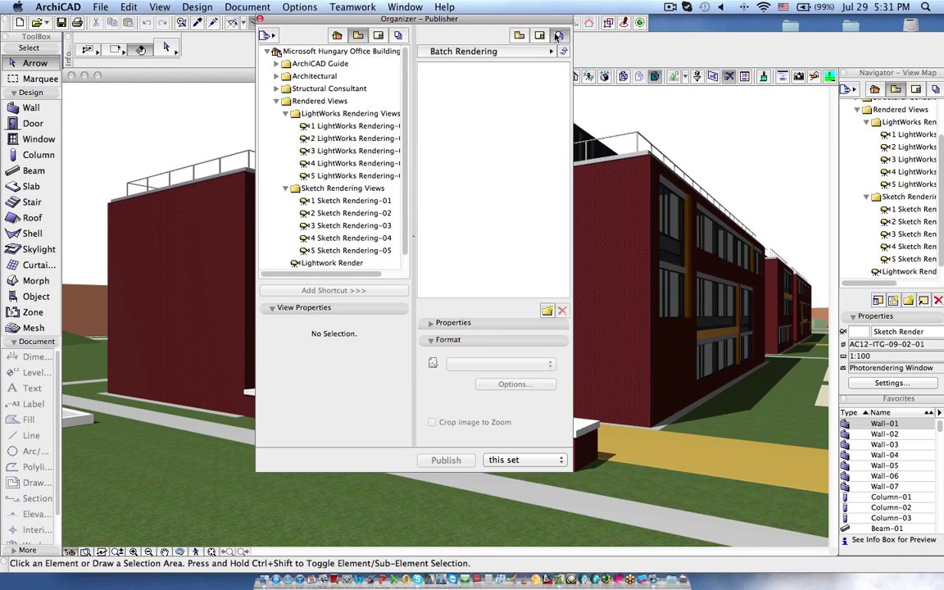
click(307, 100)
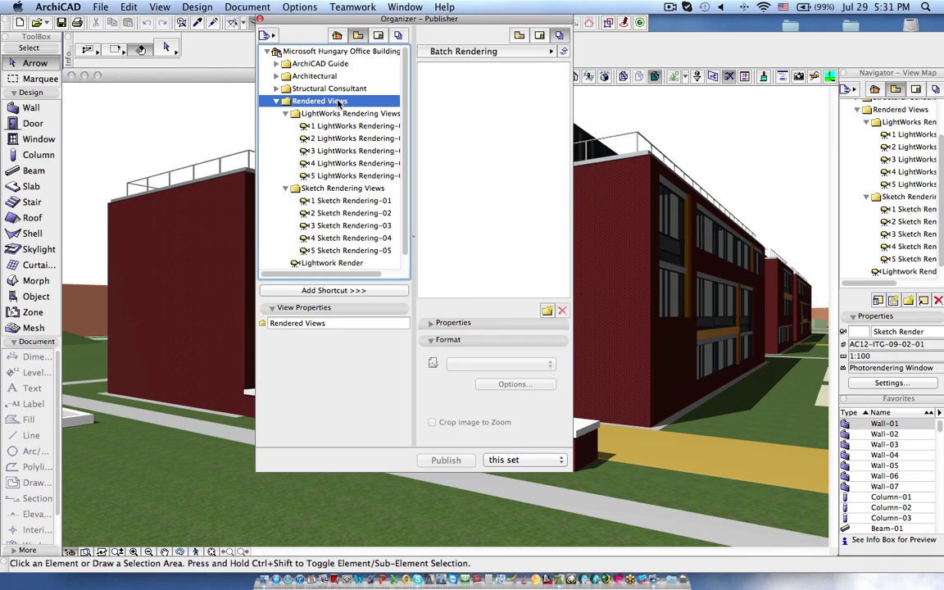
- Add Rendered Views to the Batch Rendering set and set its format to Portable Network Graphics image
click(357, 291)
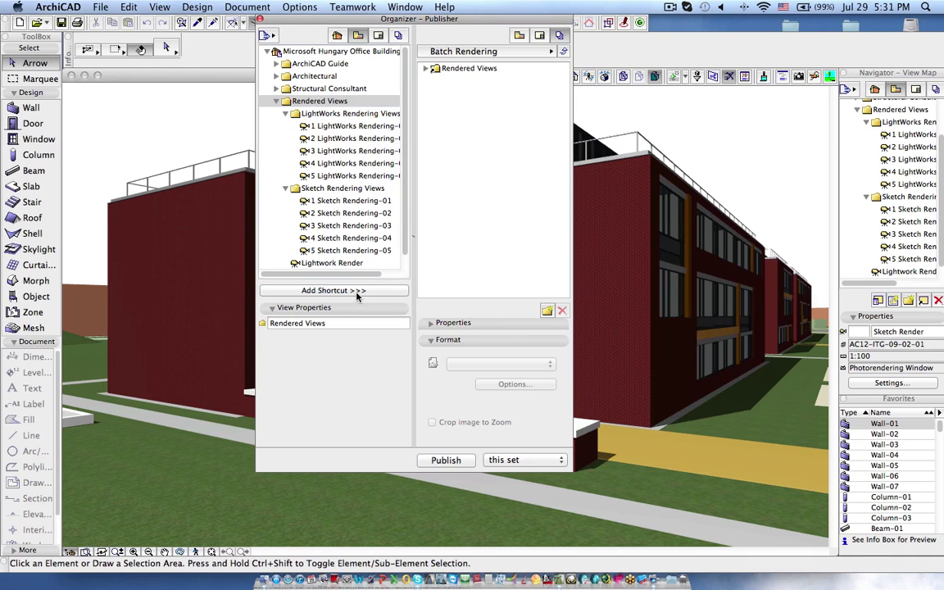
click(426, 69)
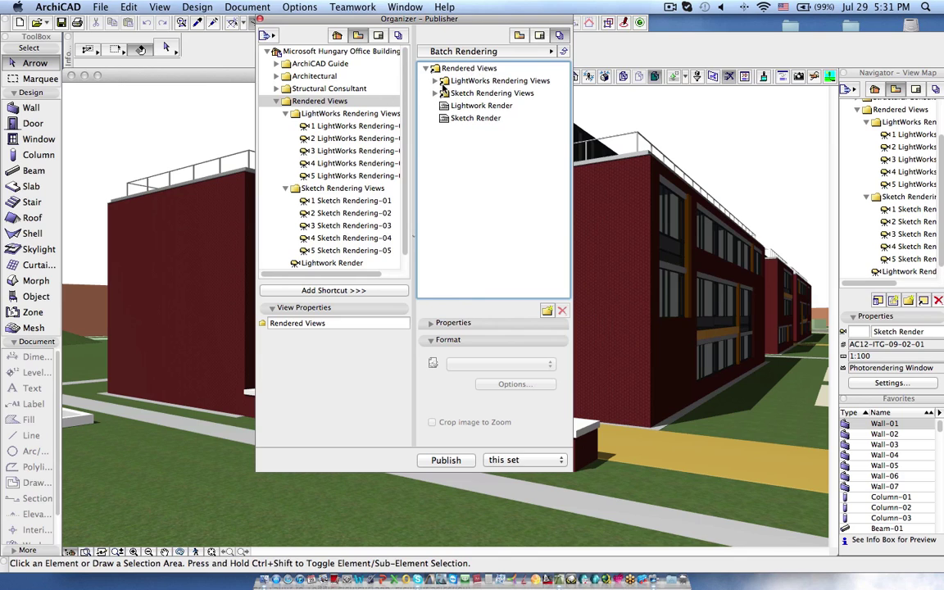
click(436, 81)
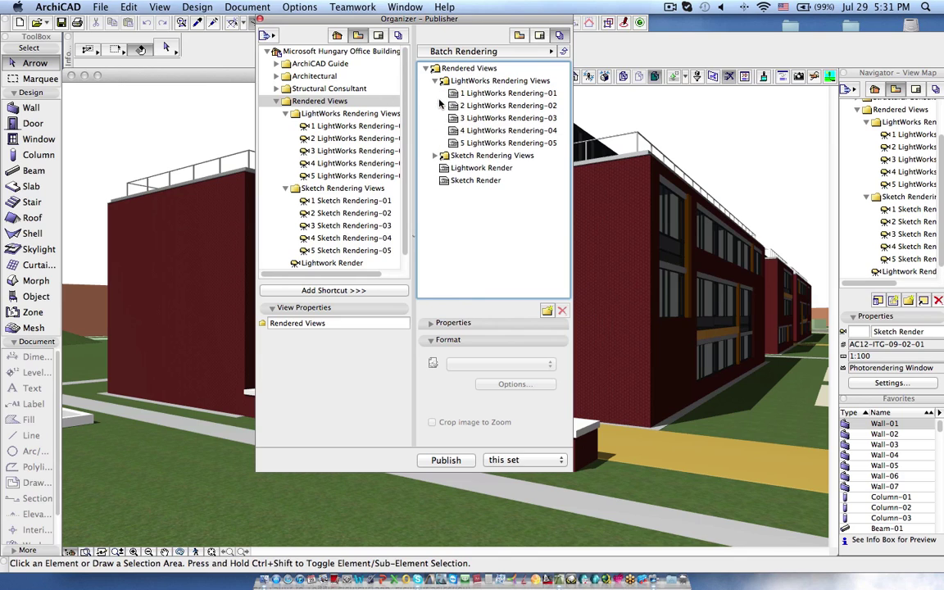
click(435, 155)
click(495, 72)
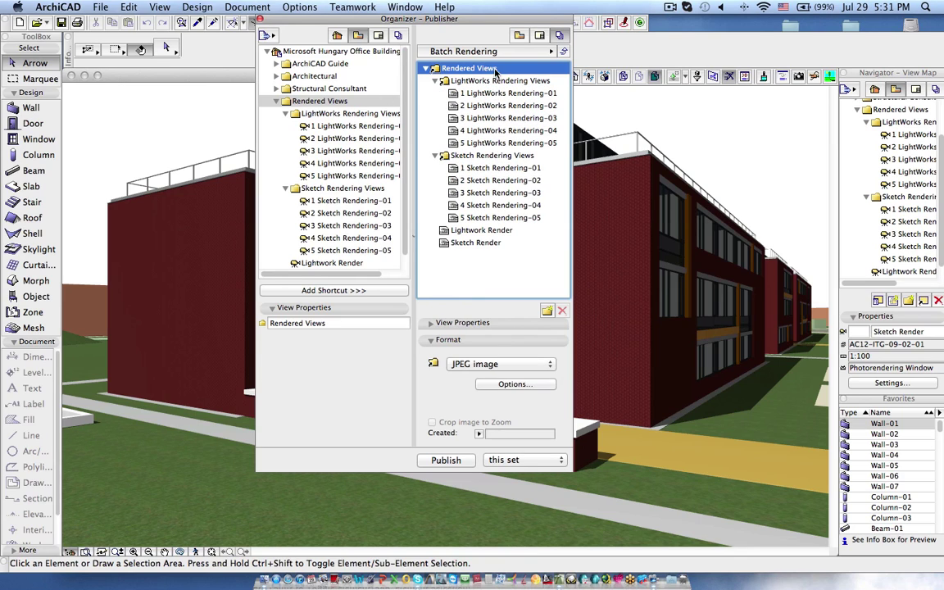
click(497, 364)
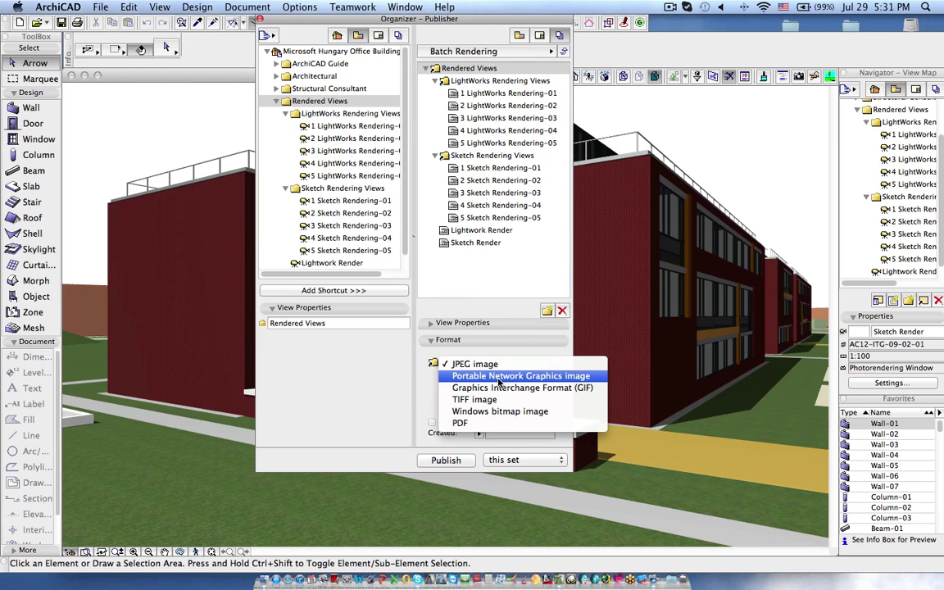
click(498, 376)
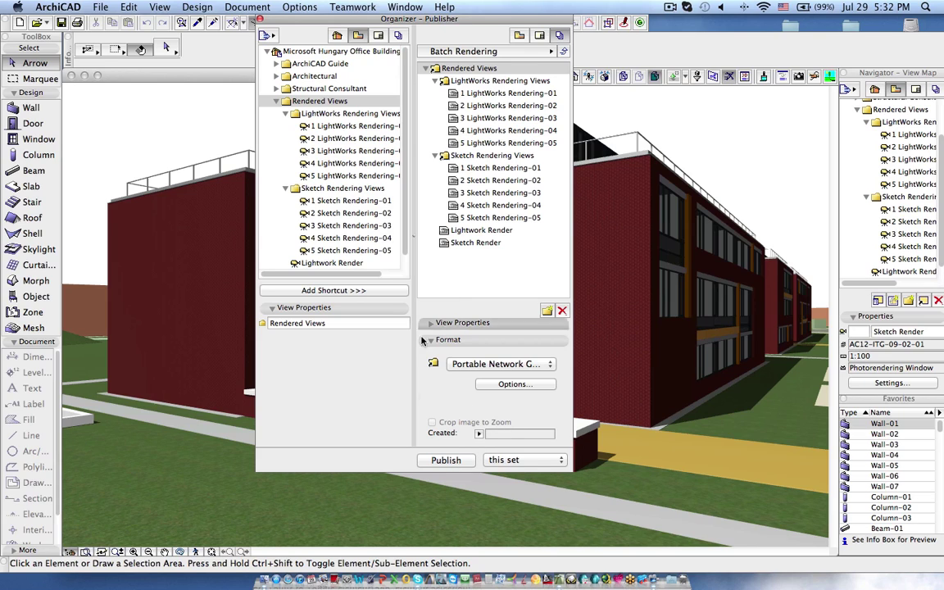
- Publish the Batch Rendering set, stop the run, and open Finder on the Desktop
click(455, 460)
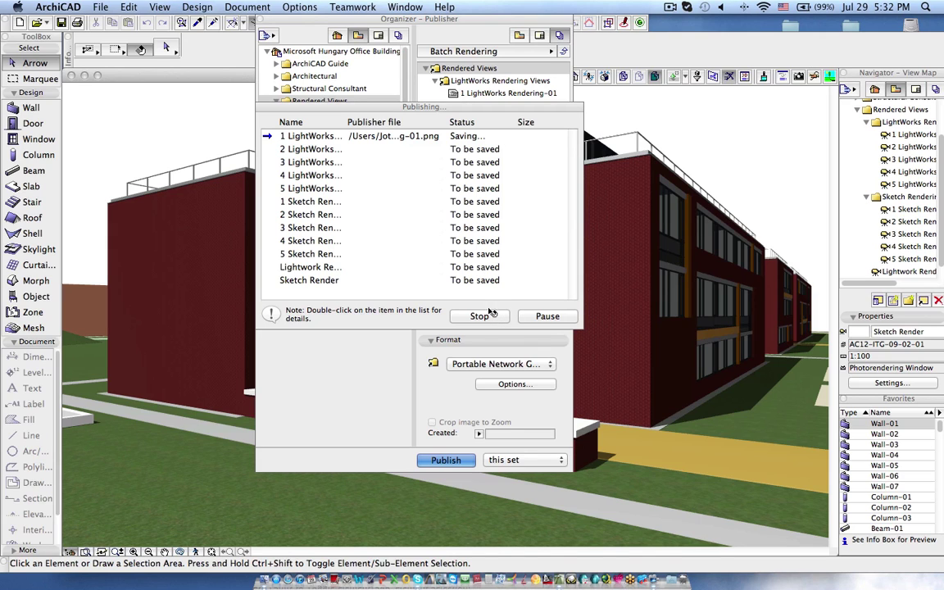
click(481, 318)
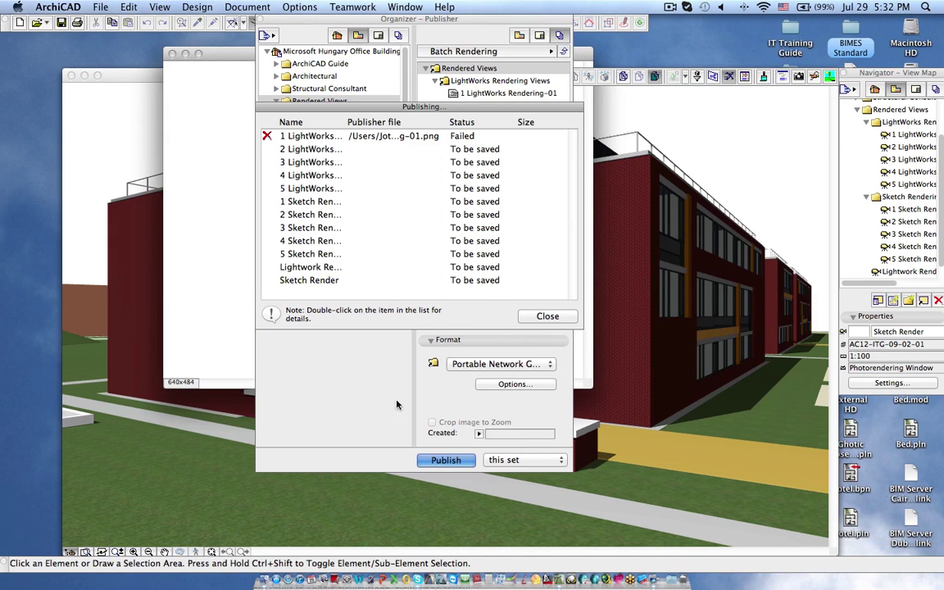
click(265, 582)
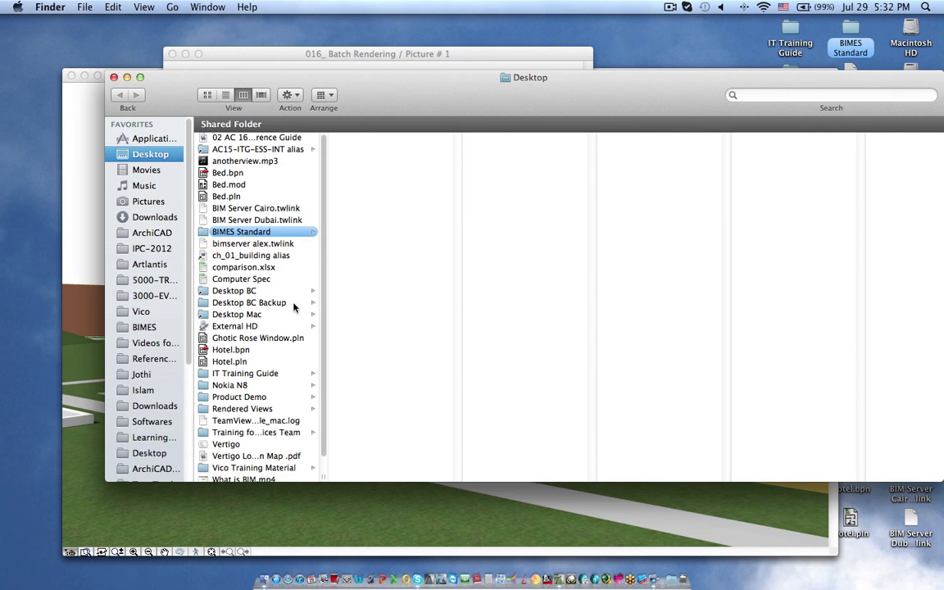
- Quick Look through the five LightWorks PNG renders in Rendered Views
scroll(260, 385, down, 1)
click(249, 394)
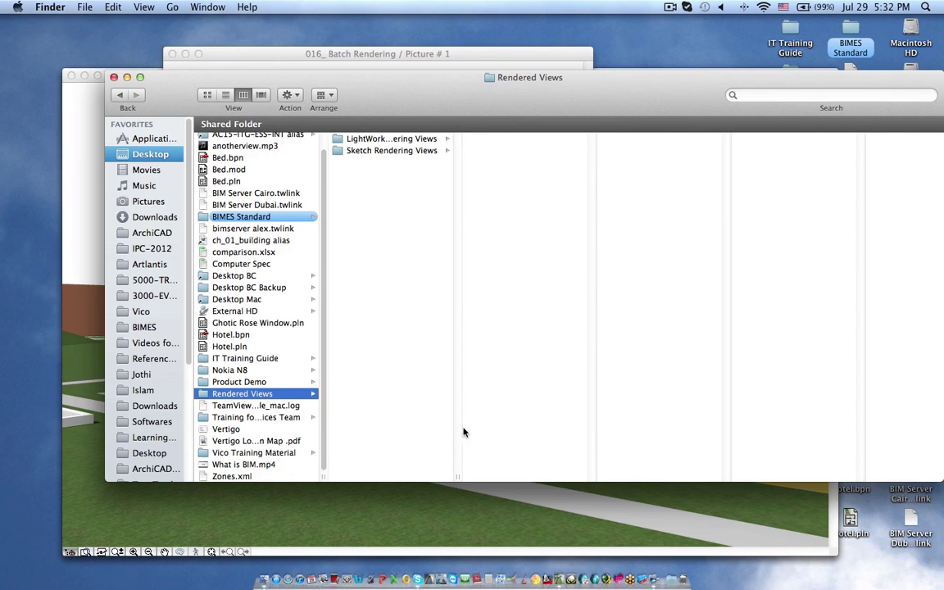
click(388, 138)
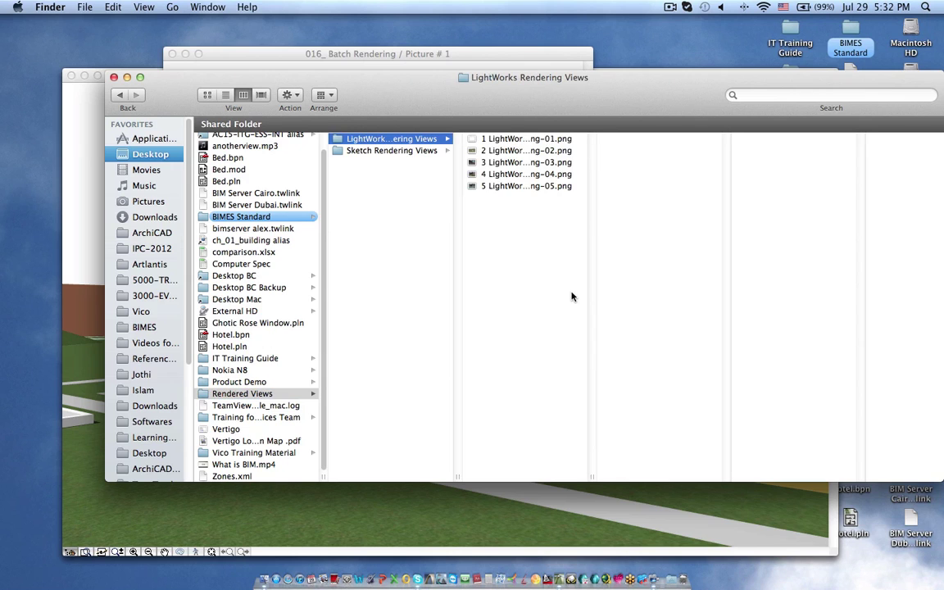
click(498, 139)
key(space)
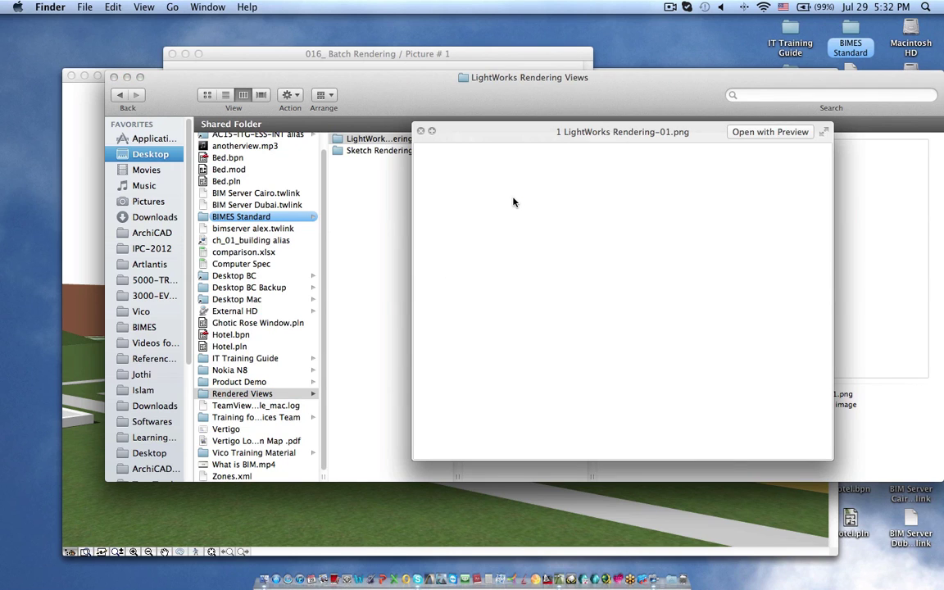
key(Down)
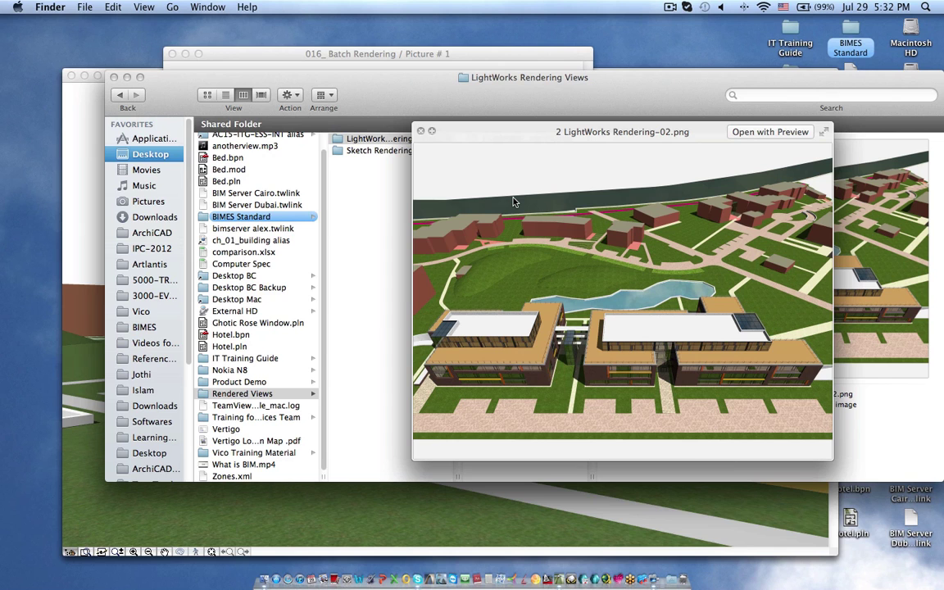
key(Down)
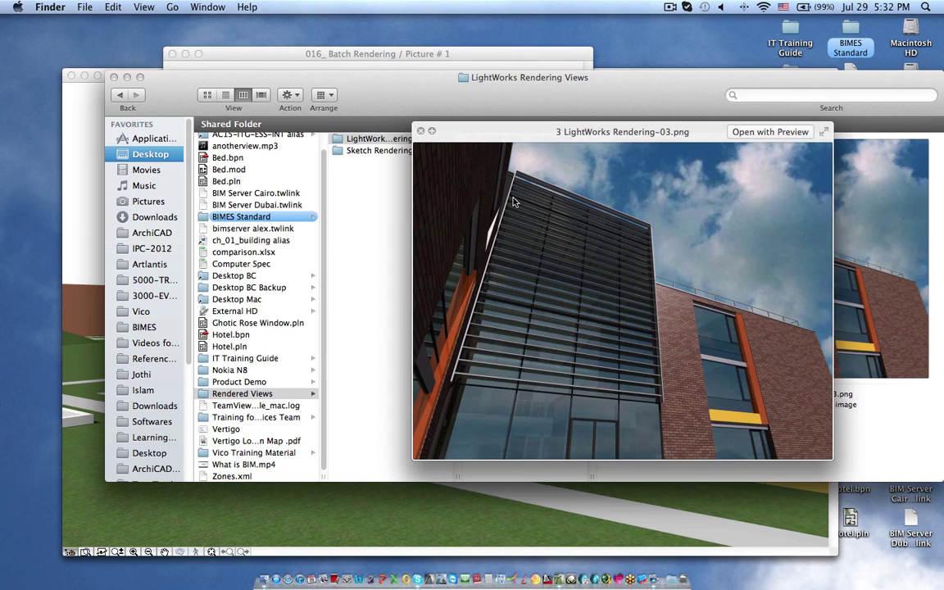
key(Down)
key(Down)
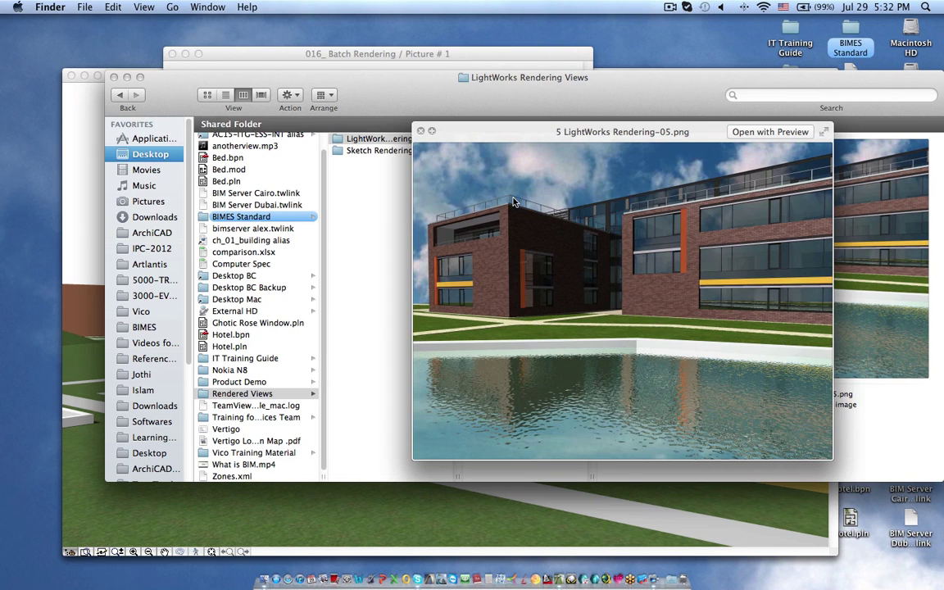
key(space)
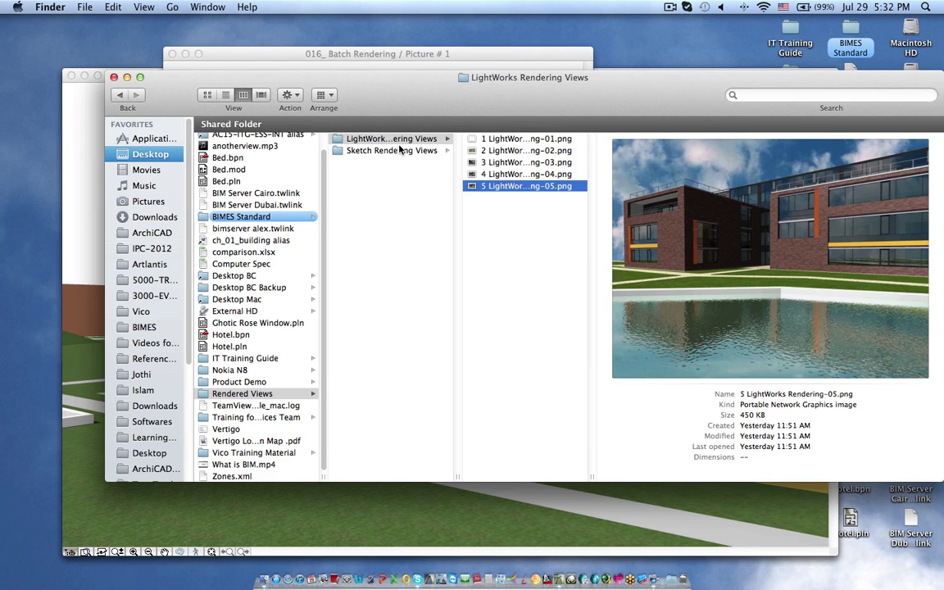
- Quick Look through the five Sketch PNG renders, then close the Finder window
click(400, 150)
click(507, 140)
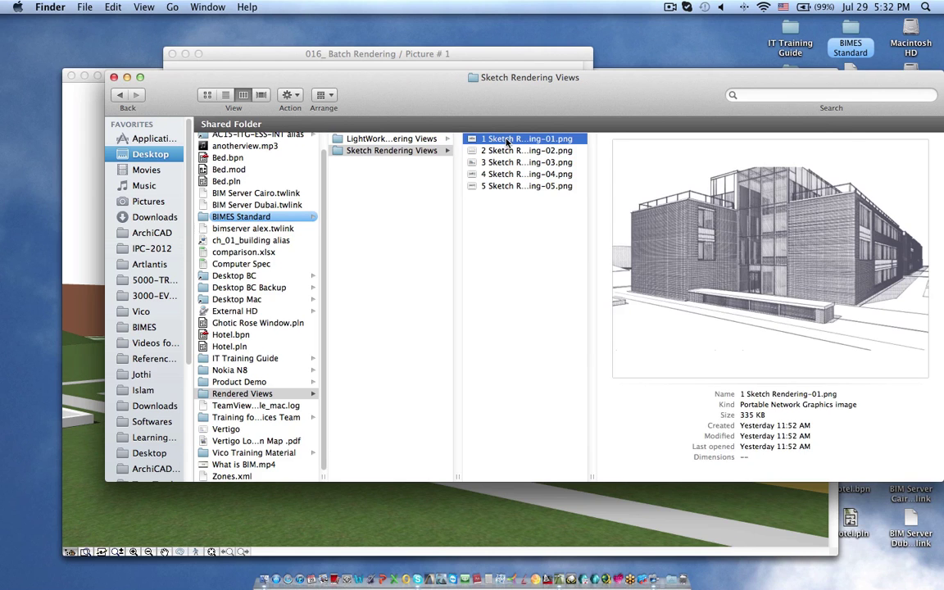
key(space)
key(Down)
key(Down)
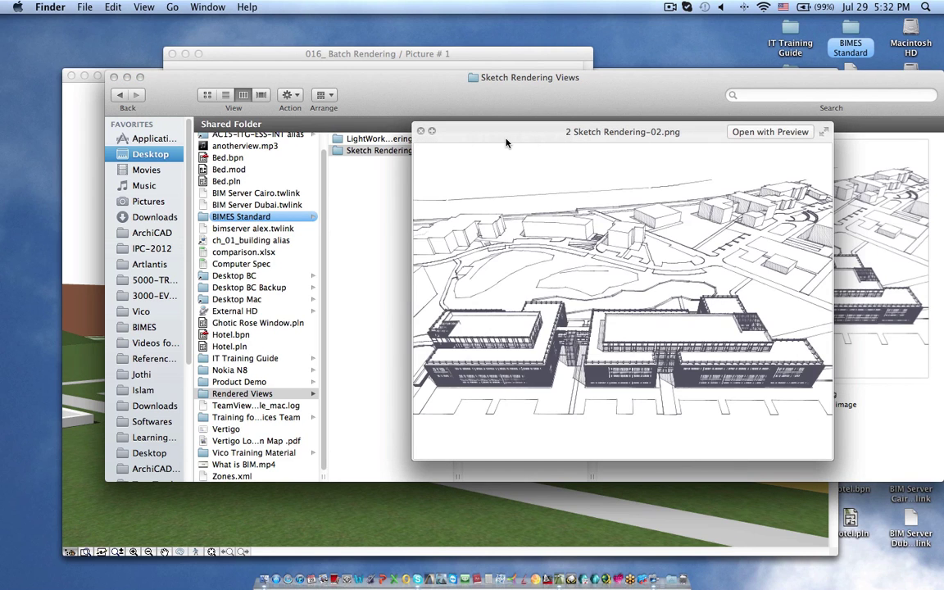
key(Down)
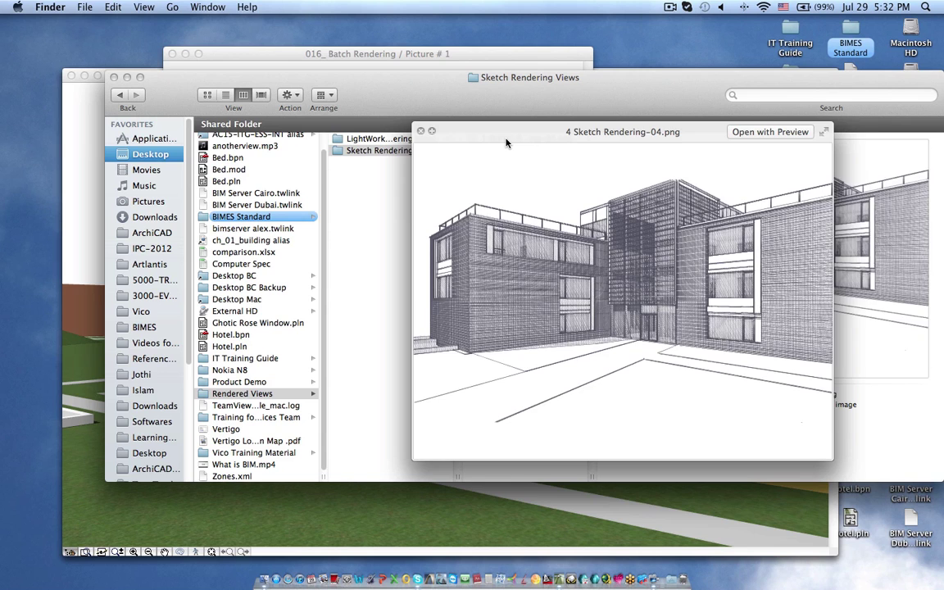
key(Down)
key(space)
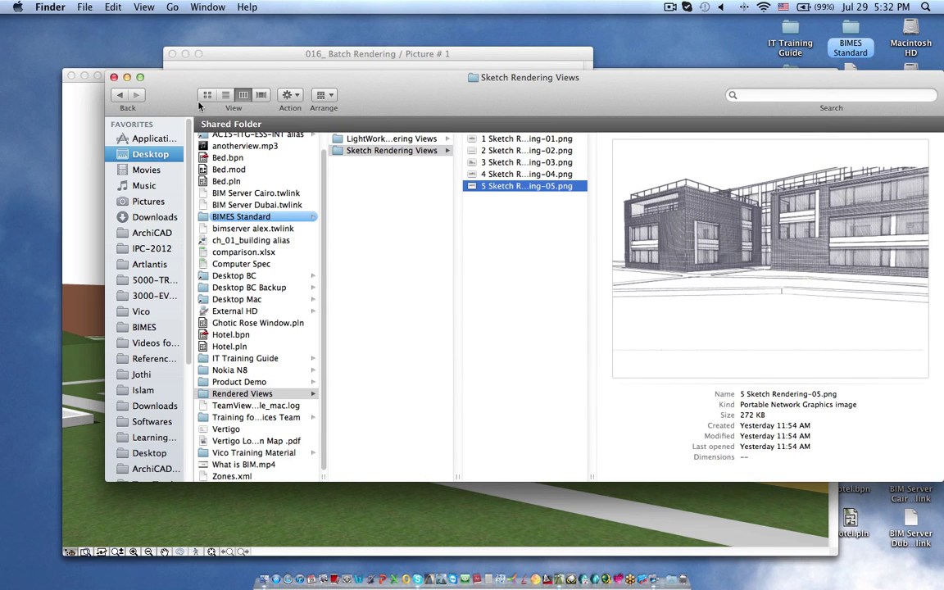
click(114, 77)
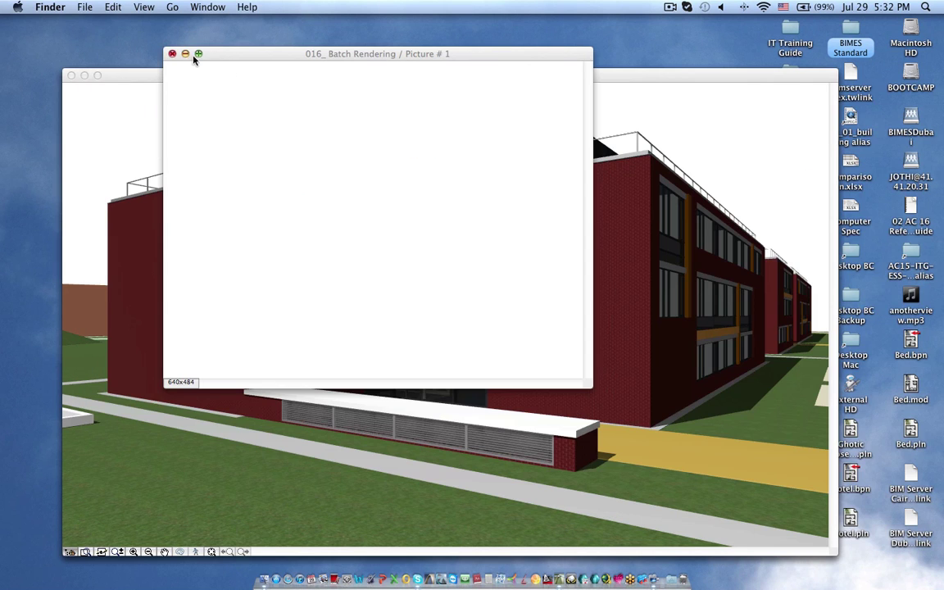
- Close the publishing report and the Organizer, then show the Layout Book (A-02 to A-13) in the Navigator
click(649, 80)
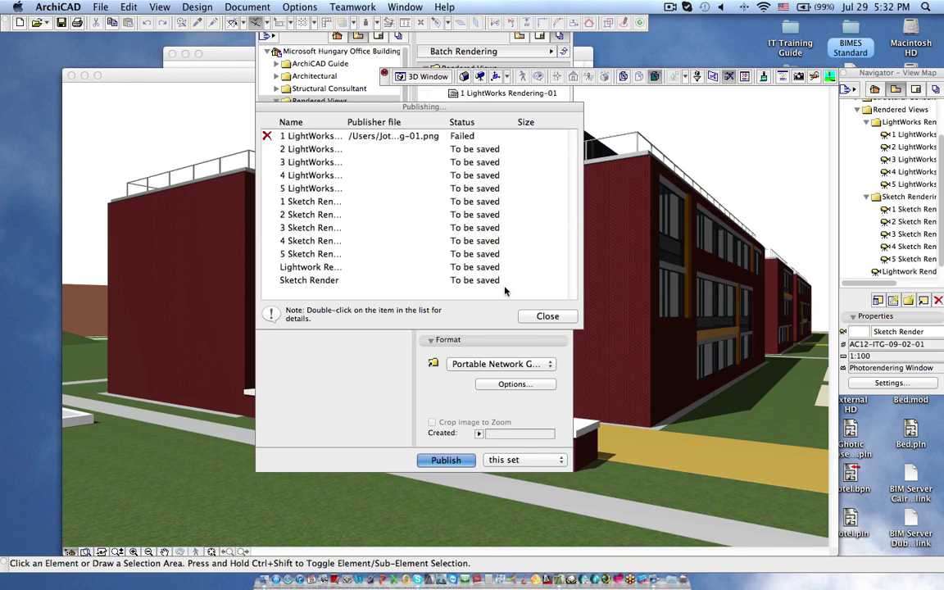
click(540, 320)
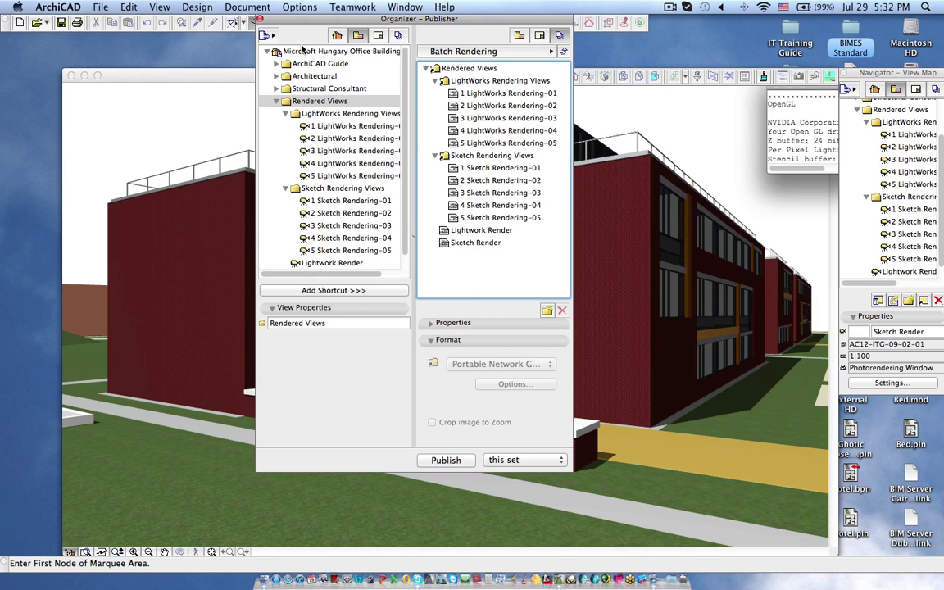
click(259, 18)
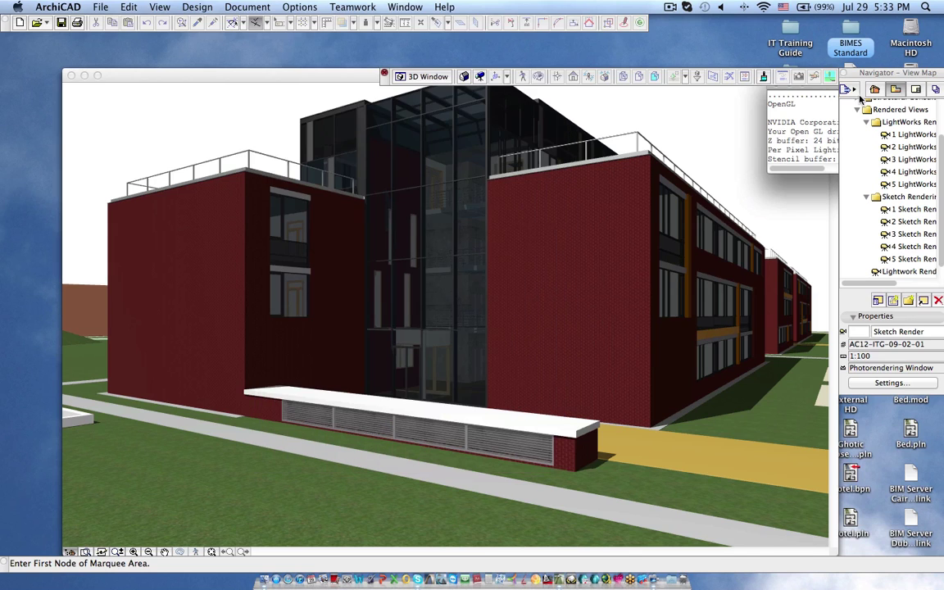
click(915, 90)
- Open layout A-11 LightWorks Rendering and select each of its five placed renderings in turn
scroll(888, 236, down, 2)
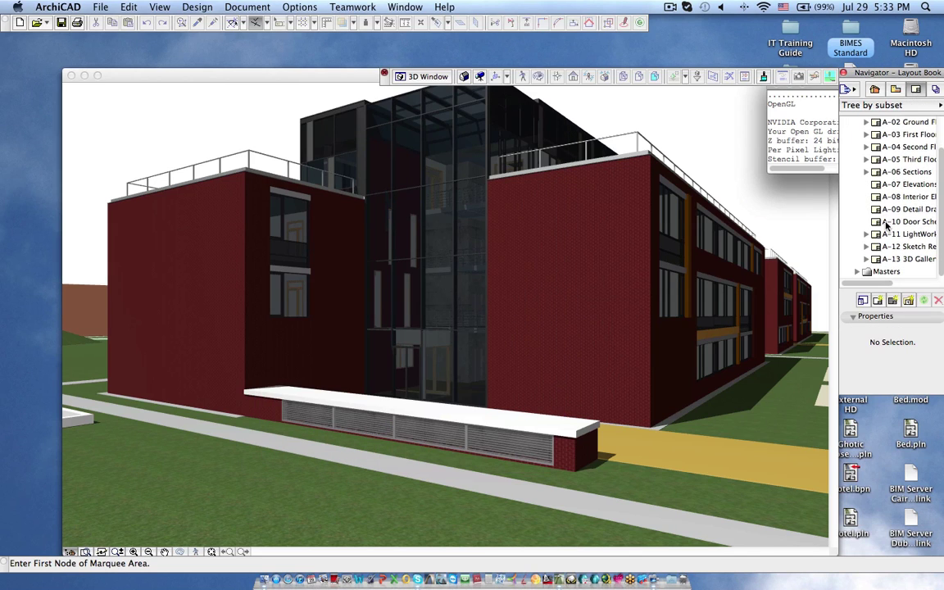
double_click(897, 237)
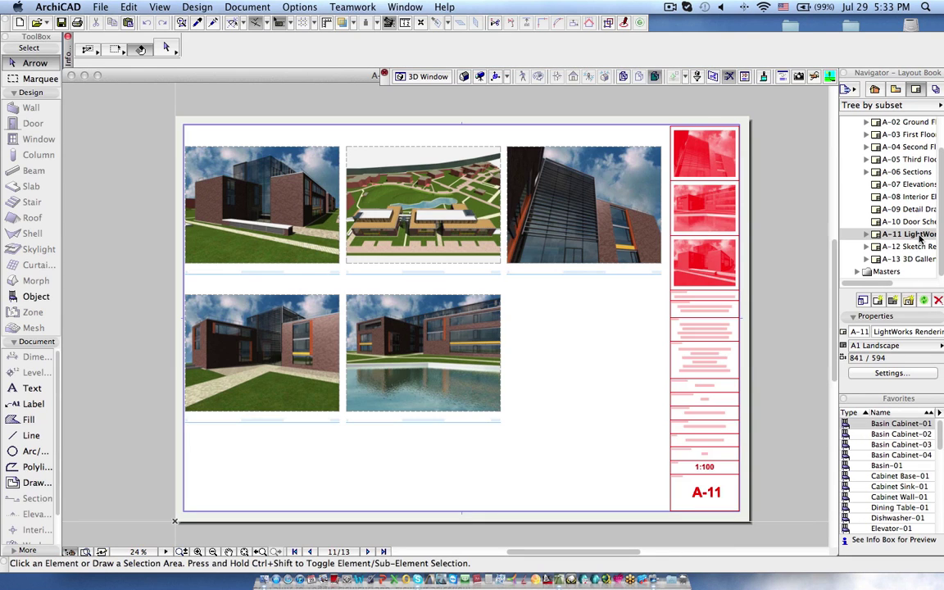
click(259, 179)
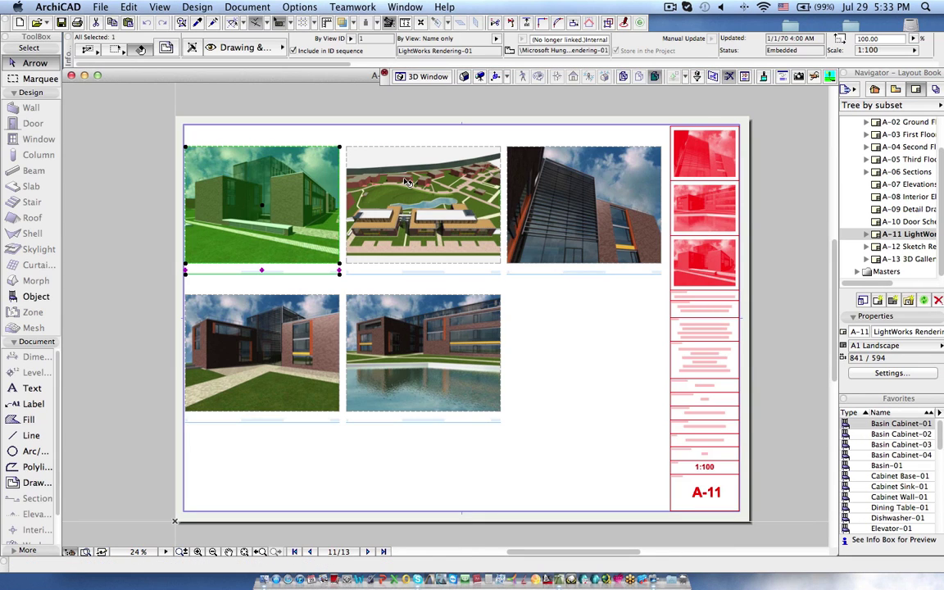
click(364, 168)
click(509, 200)
click(456, 343)
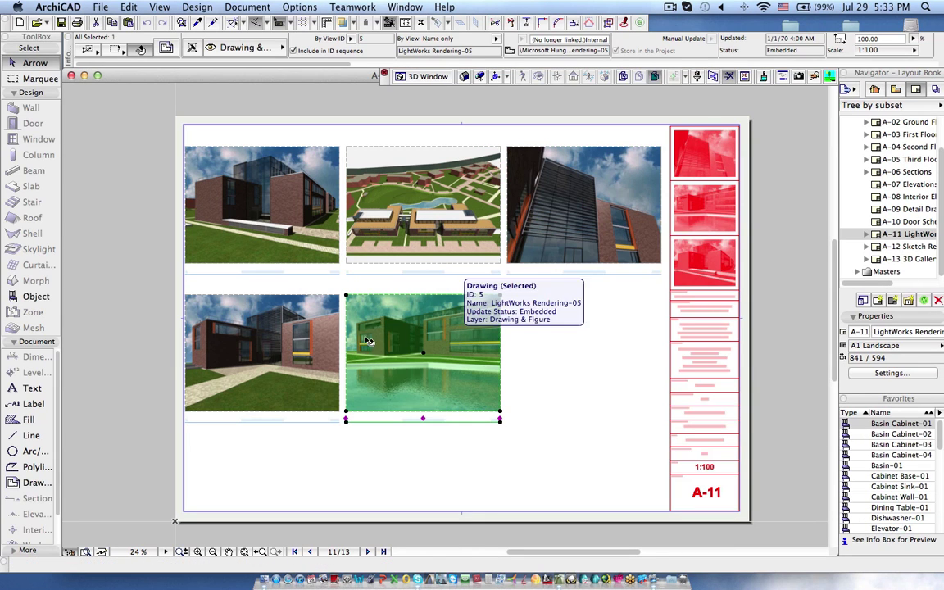
click(279, 347)
- Zoom across the A-11 sheet and reselect the first rendering drawing to check its Info Box
scroll(266, 204, up, 3)
scroll(266, 204, up, 1)
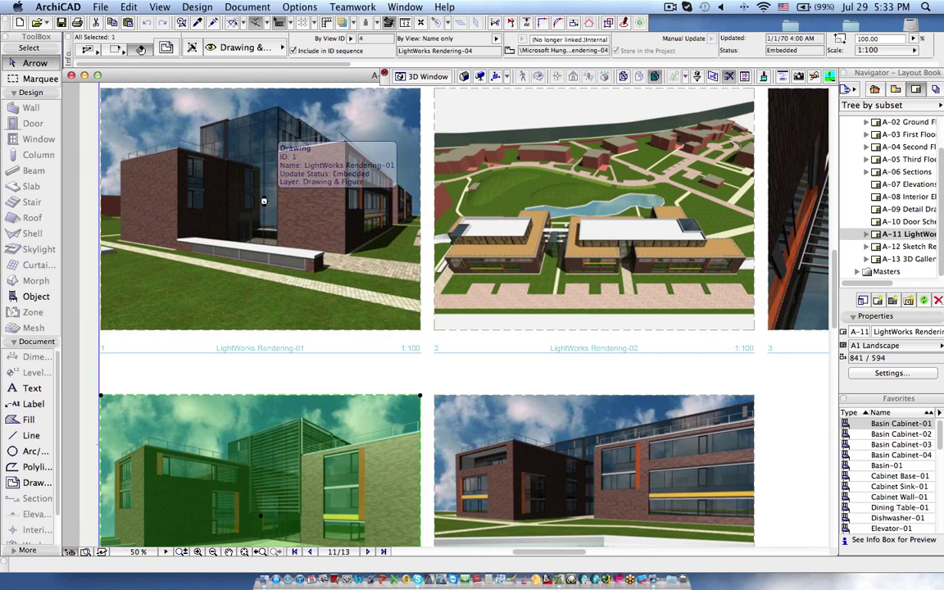
scroll(267, 204, down, 1)
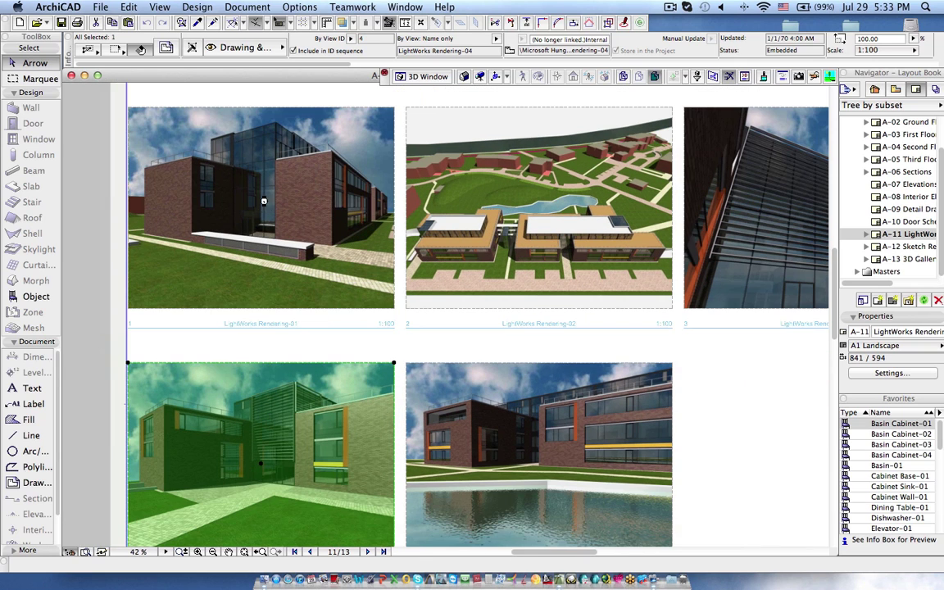
scroll(373, 250, down, 4)
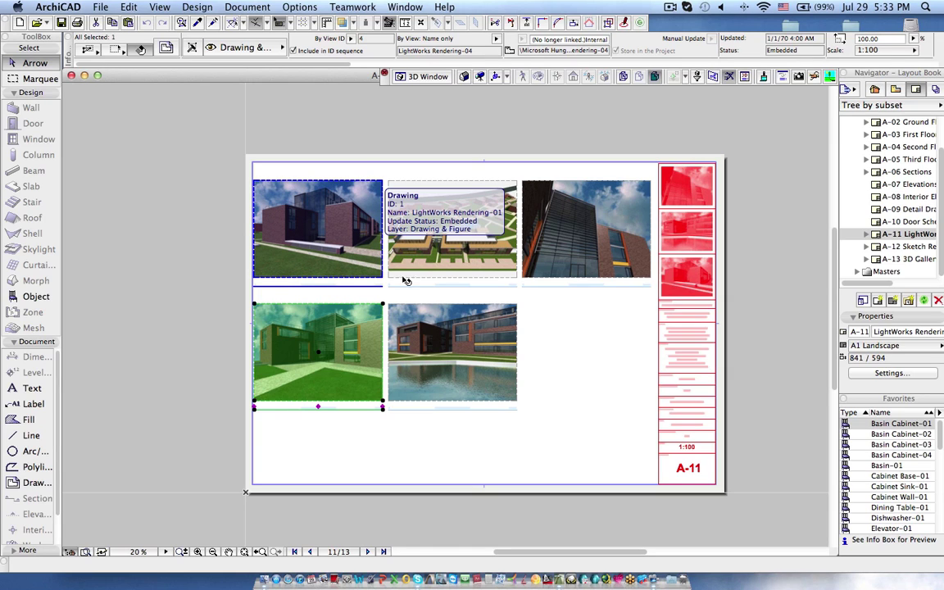
click(575, 395)
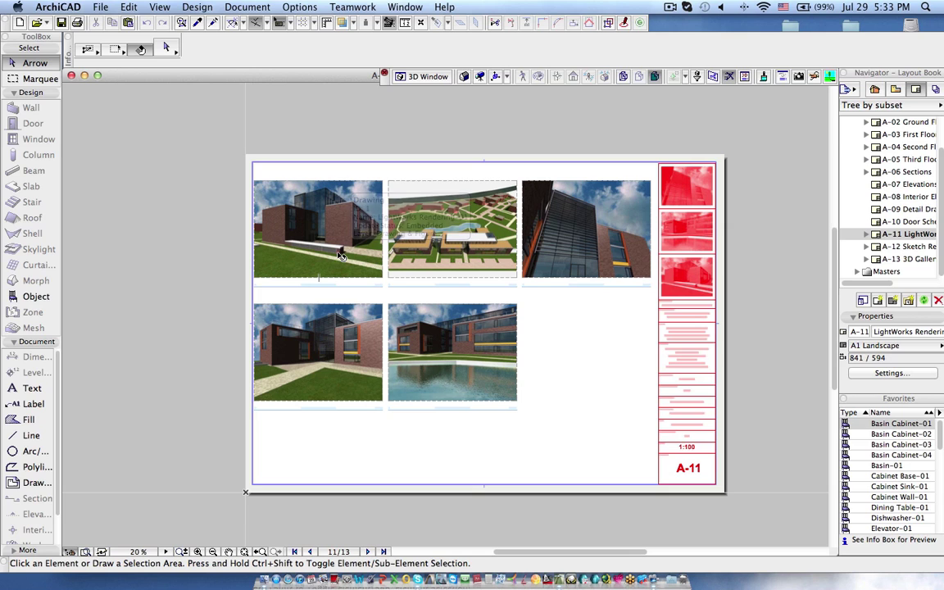
scroll(348, 227, up, 5)
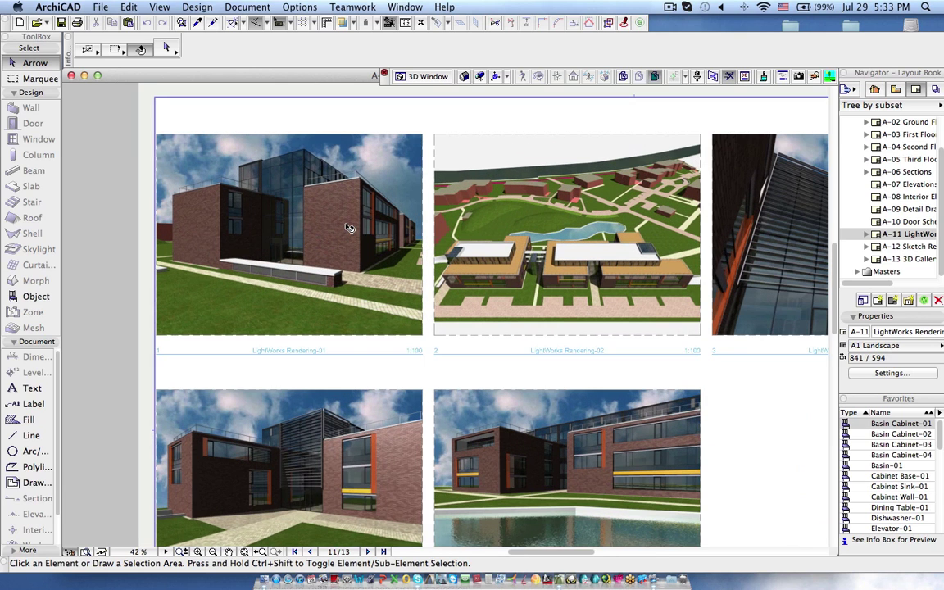
click(287, 223)
scroll(336, 328, down, 3)
scroll(336, 328, down, 1)
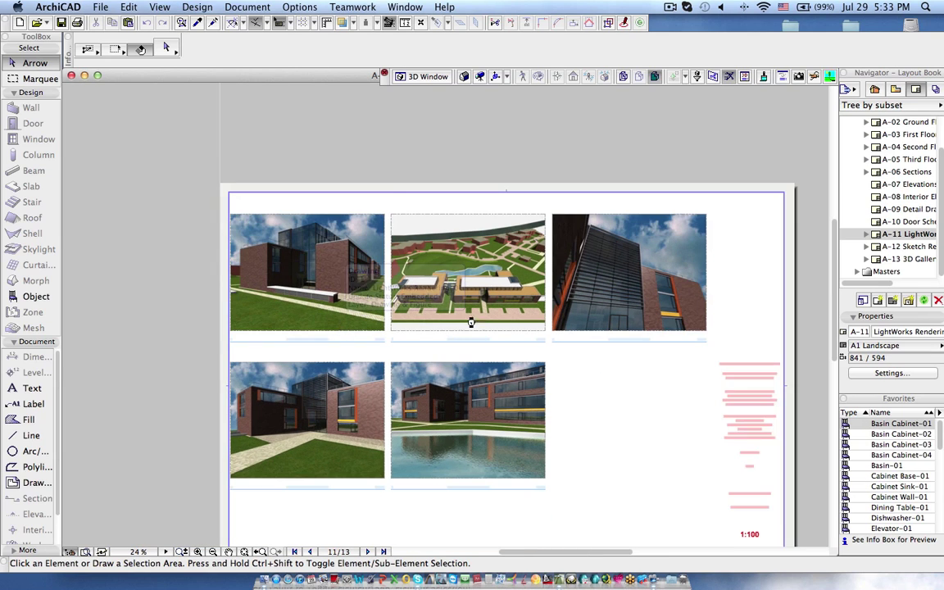
middle_drag(629, 386, 607, 356)
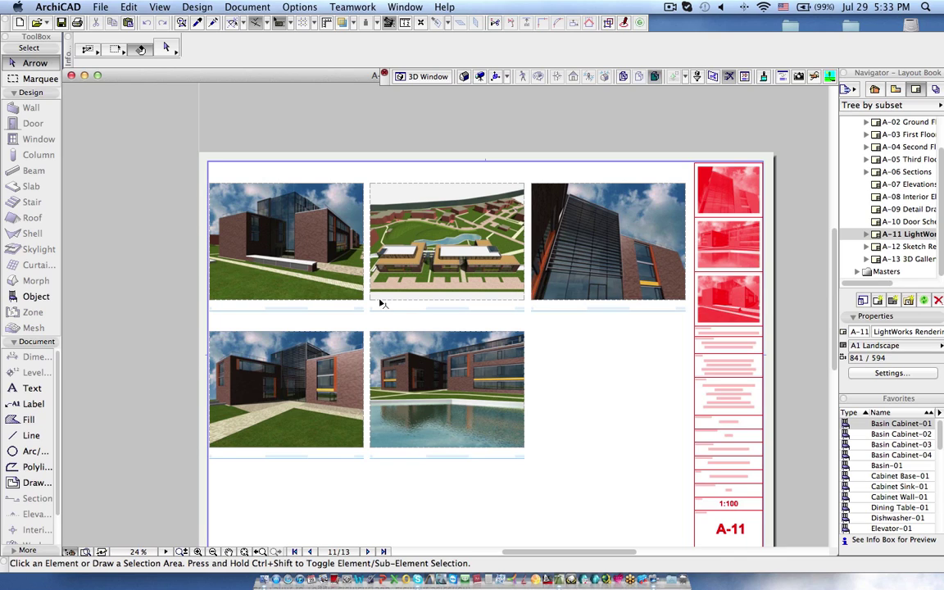
- Return the Navigator to the View Map and adjust the view of the layout sheet
click(894, 88)
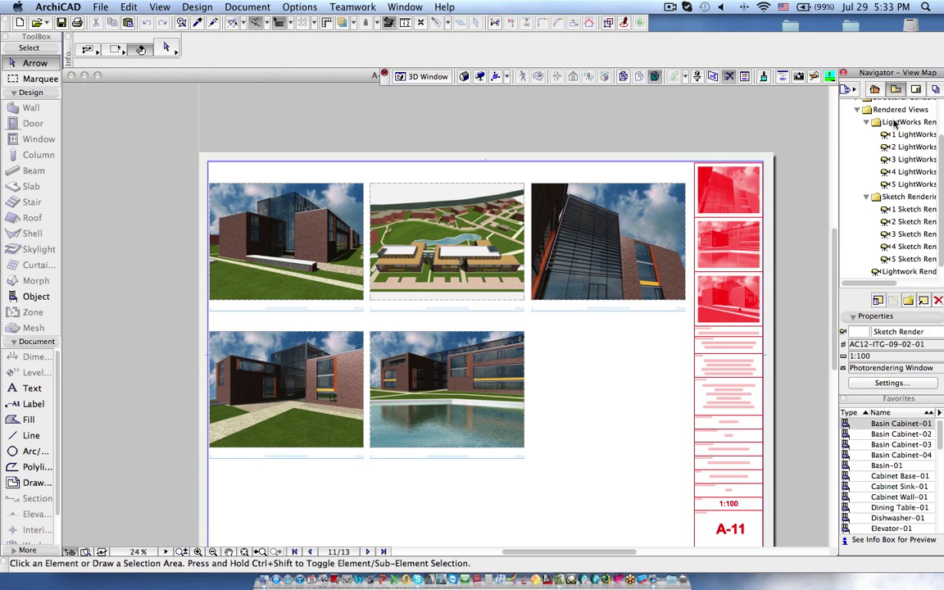
scroll(358, 245, down, 2)
click(356, 246)
scroll(492, 430, up, 2)
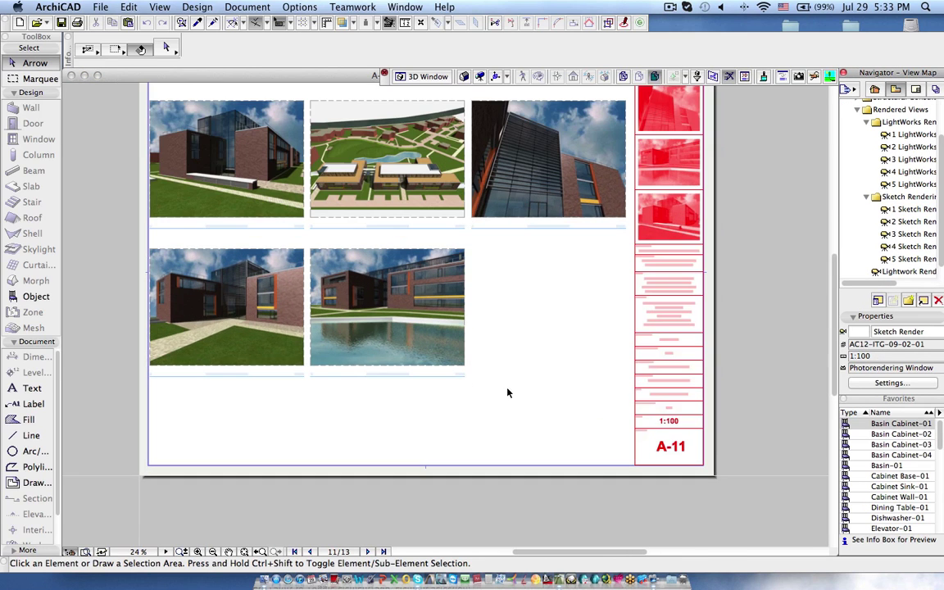
middle_drag(509, 394, 500, 429)
scroll(490, 426, up, 1)
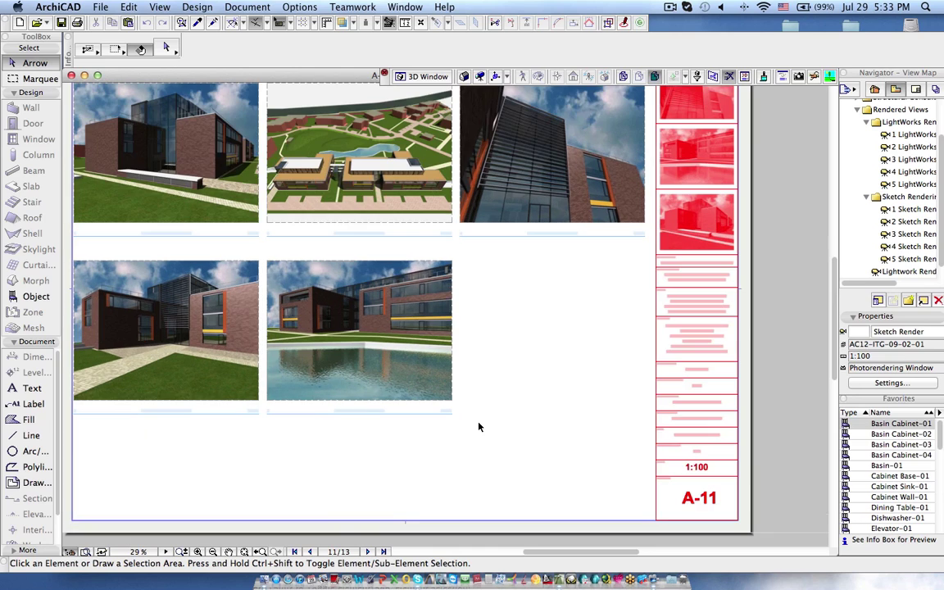